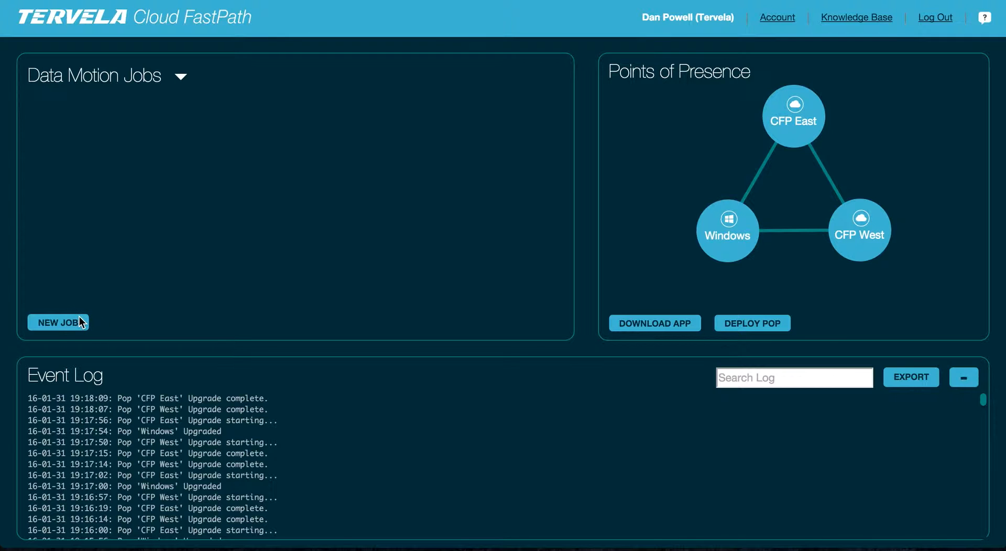
Create a job named "Migrating Homes and Groups" with D: on Windows as the source and Dropbox for Business as the target.
left_click(59, 322)
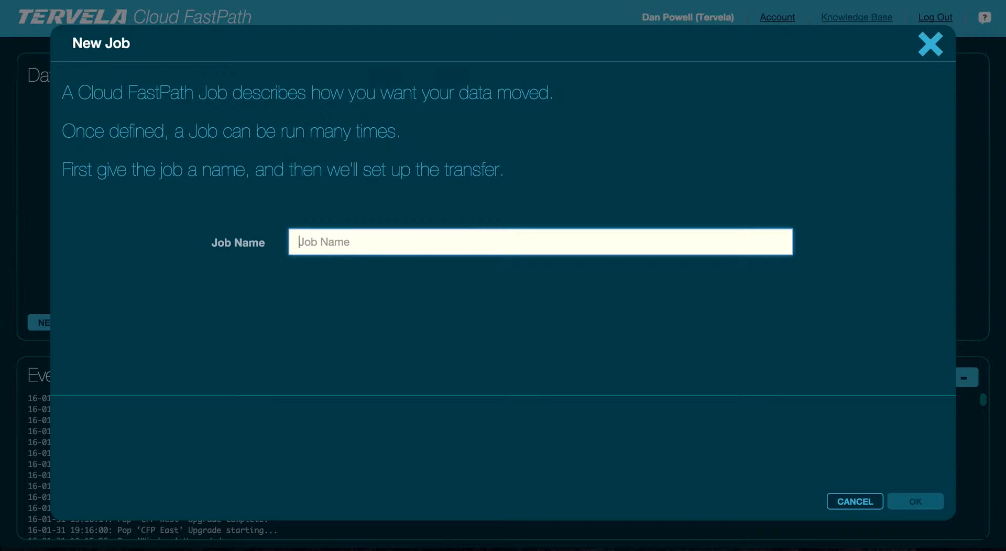
type("Migrating ")
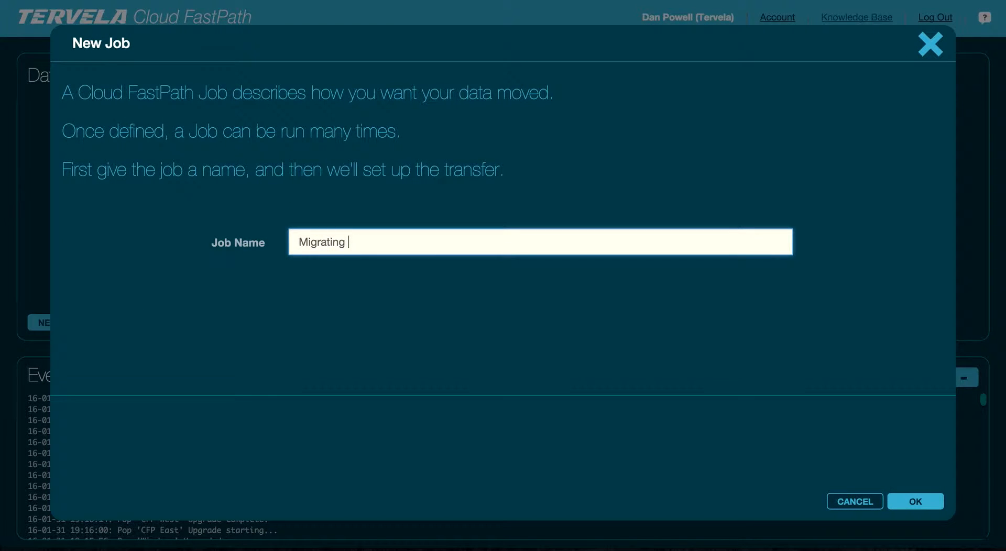
type("Homes and Groups")
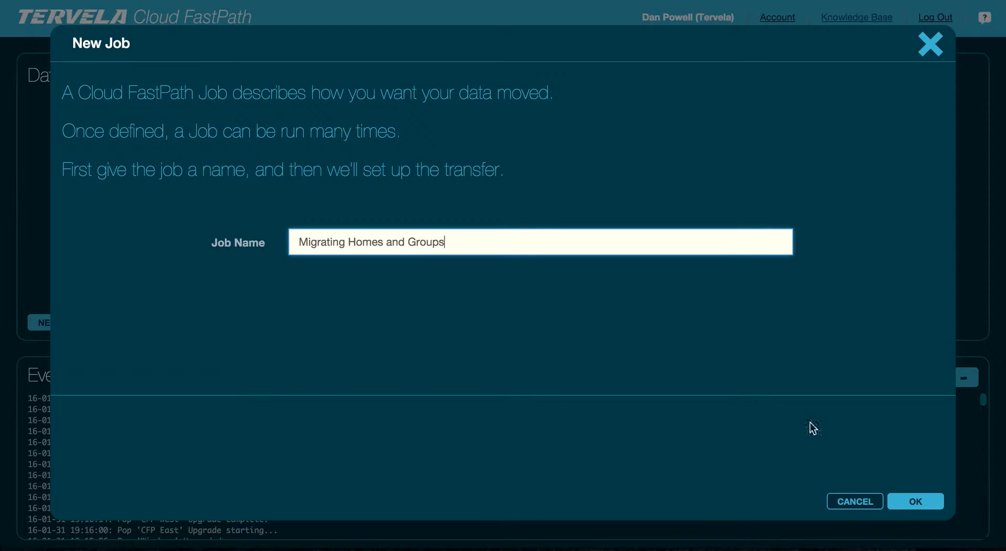
left_click(935, 509)
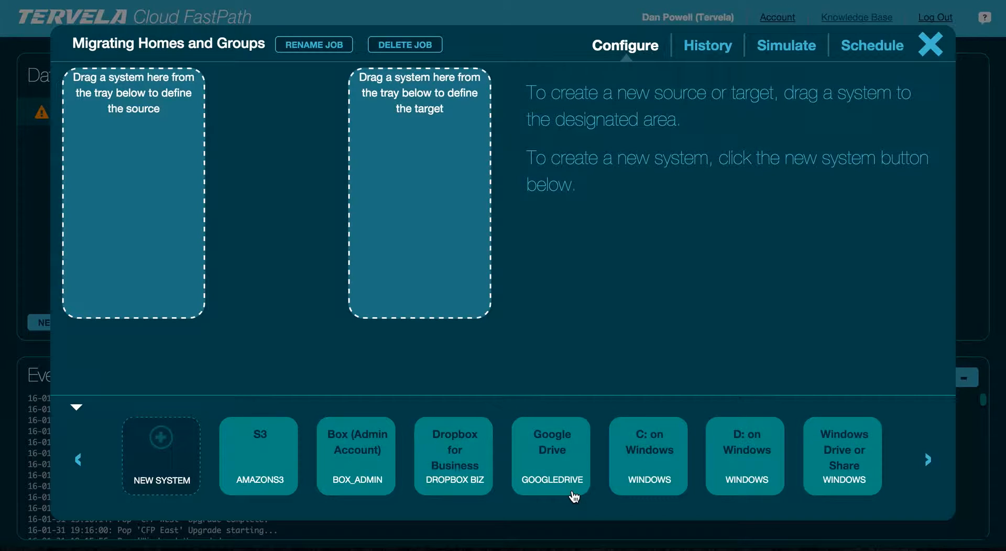
left_click_drag(750, 478, 125, 218)
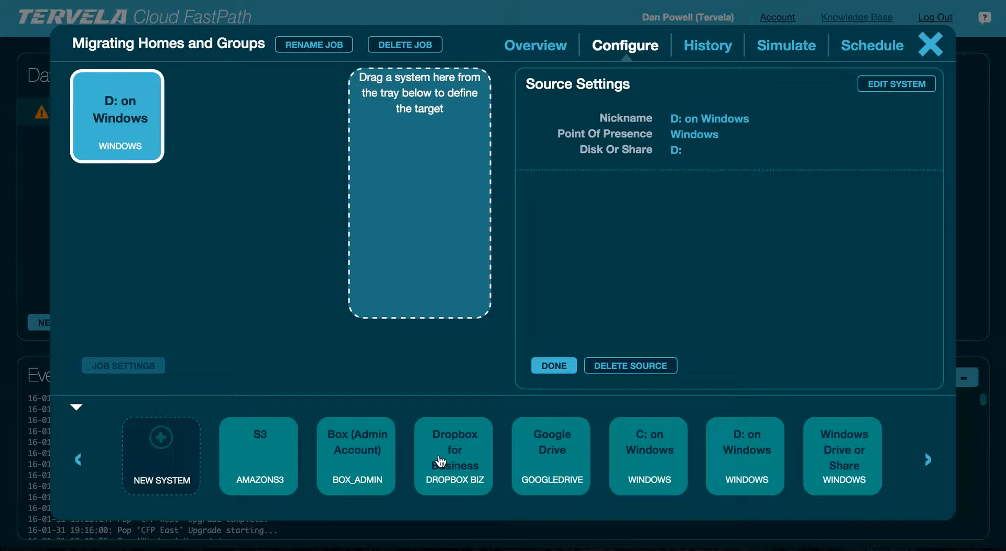
left_click_drag(446, 469, 402, 200)
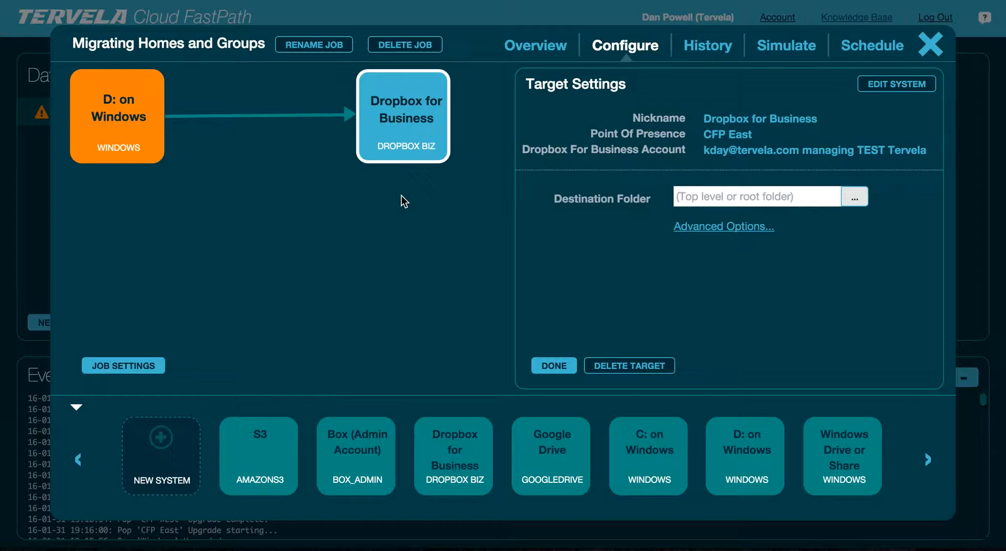
Create a root-level directory named with the account holder's first name and set it as the Dropbox target's destination folder.
left_click(855, 199)
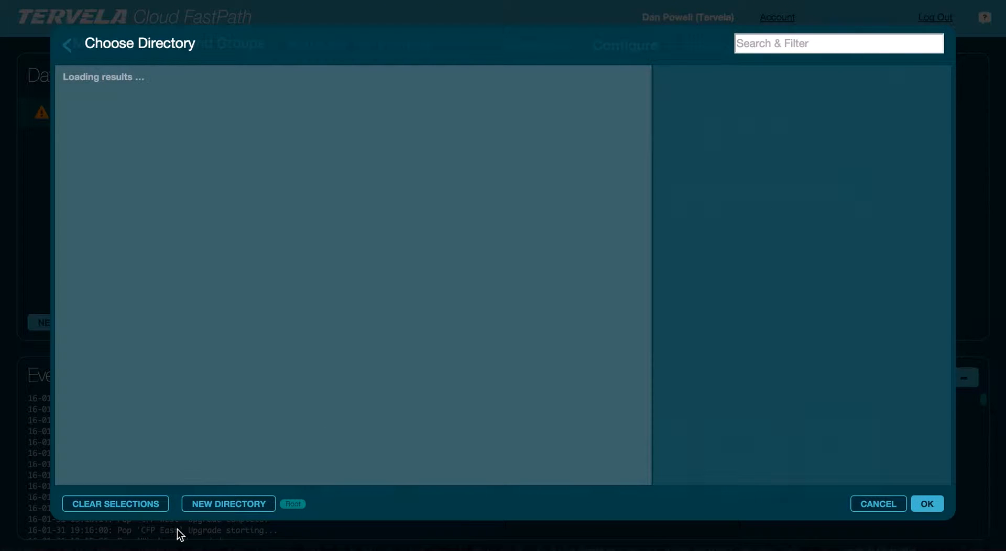
left_click(229, 504)
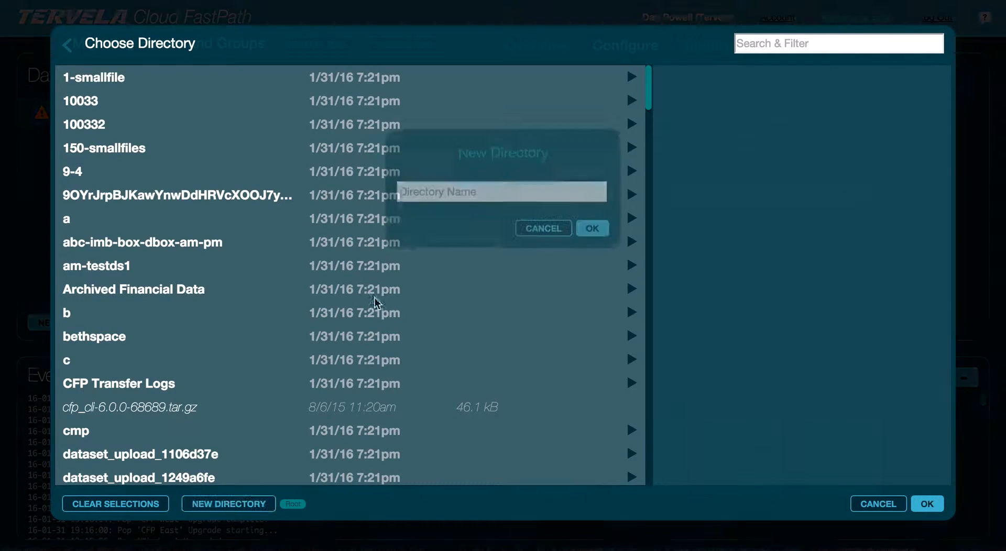
left_click(424, 212)
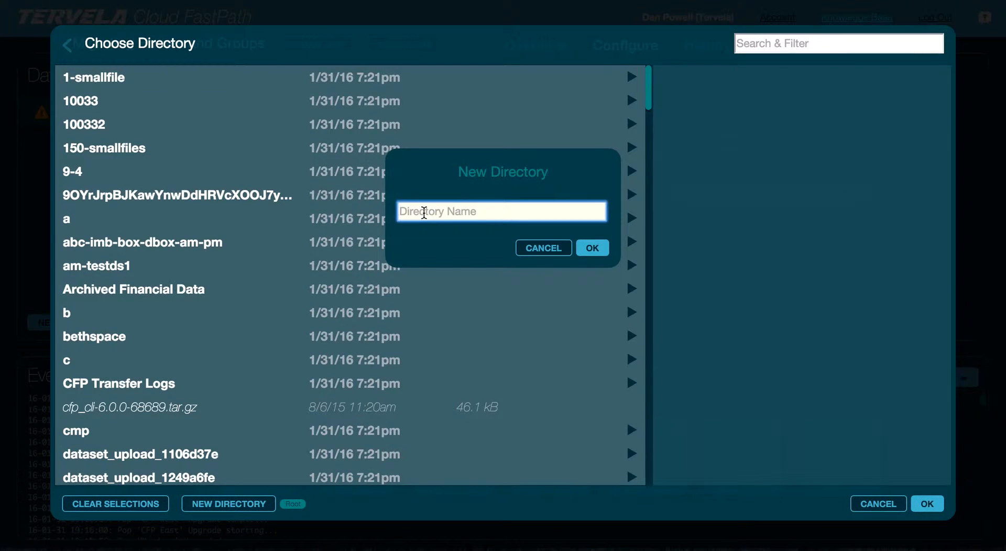
type("dan")
left_click(600, 250)
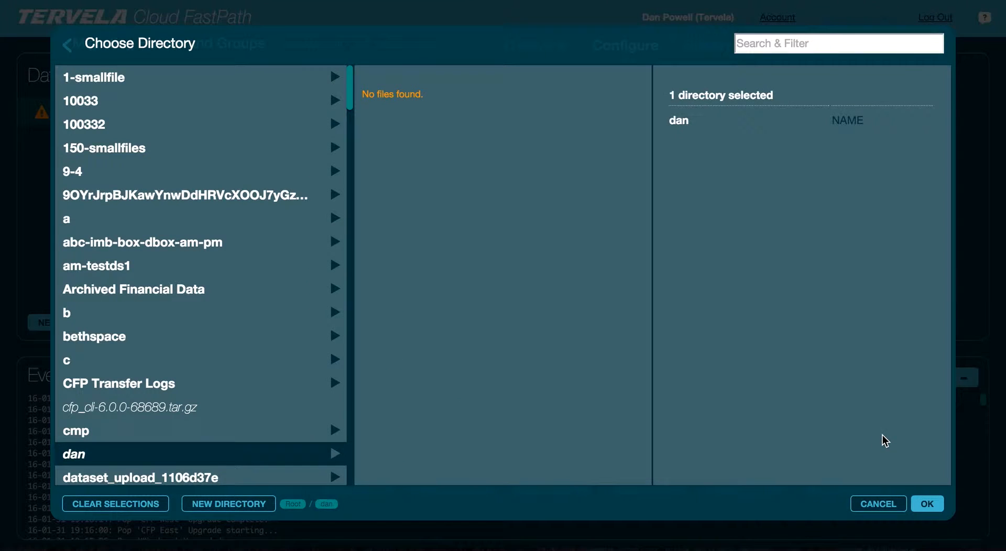
left_click(927, 504)
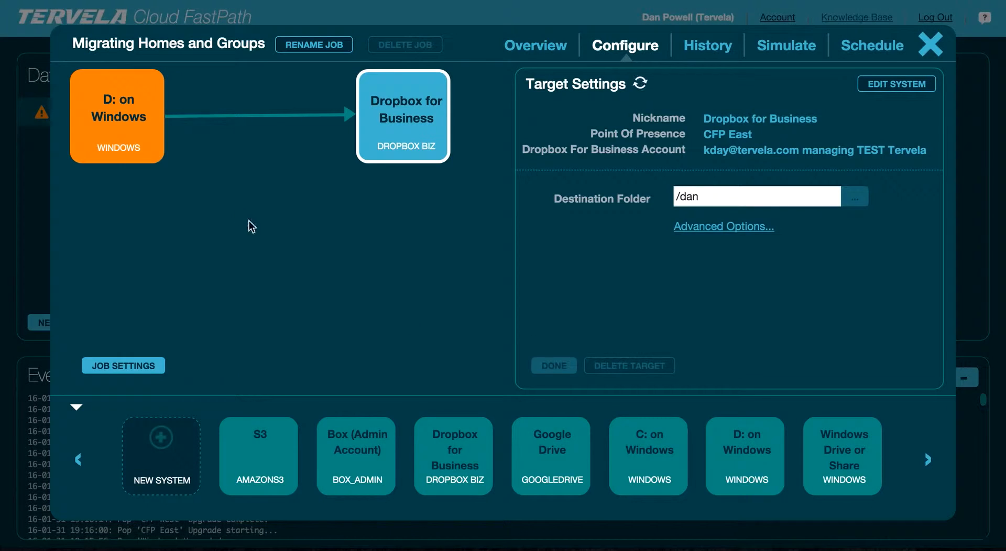
Set the D: on Windows source directories to /Groups and /Users and finish the source settings.
left_click(150, 146)
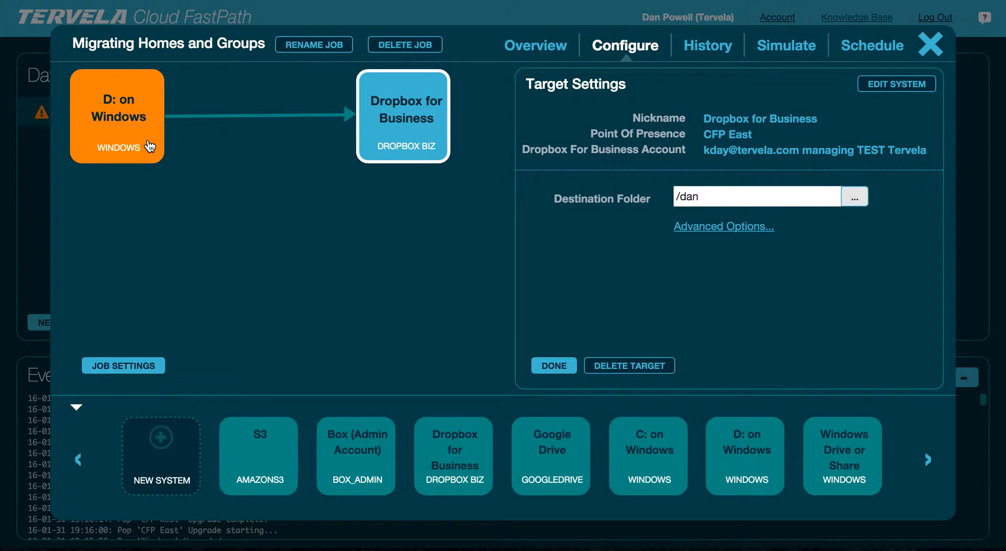
left_click(853, 204)
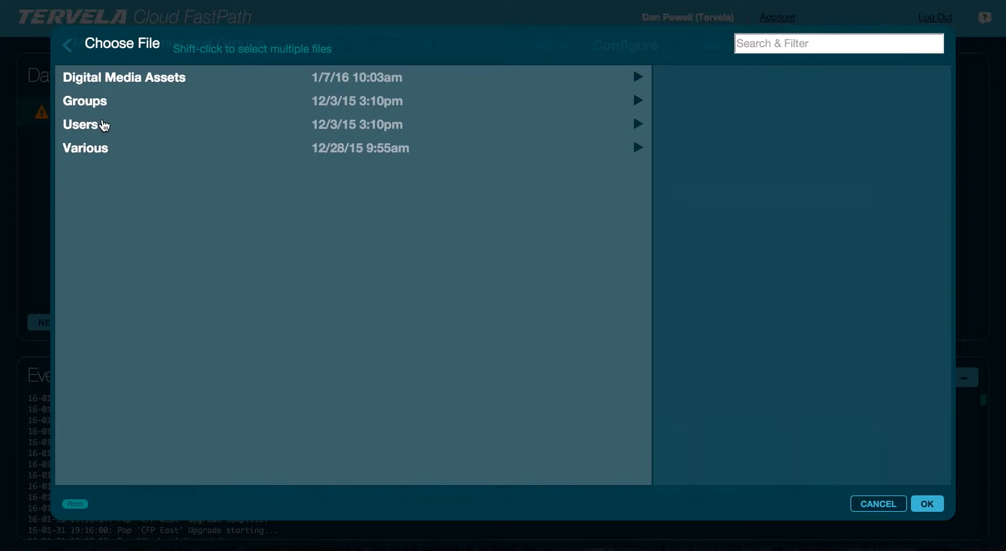
left_click(104, 125)
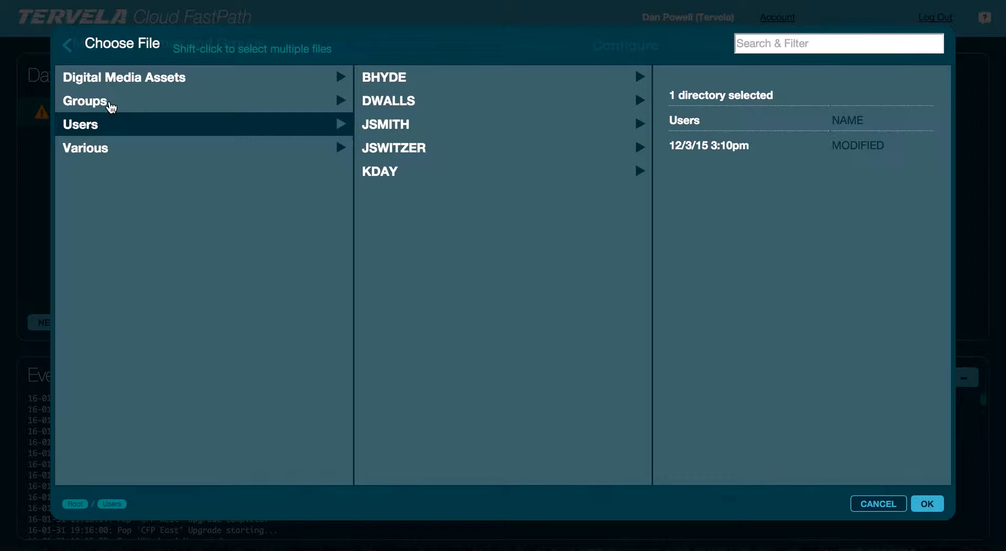
left_click(111, 106)
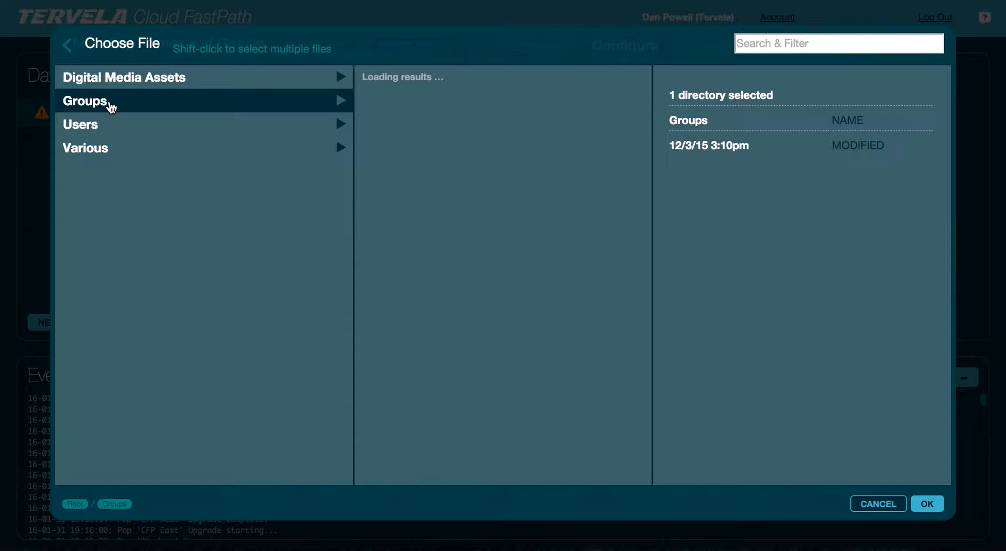
left_click(99, 126, "shift")
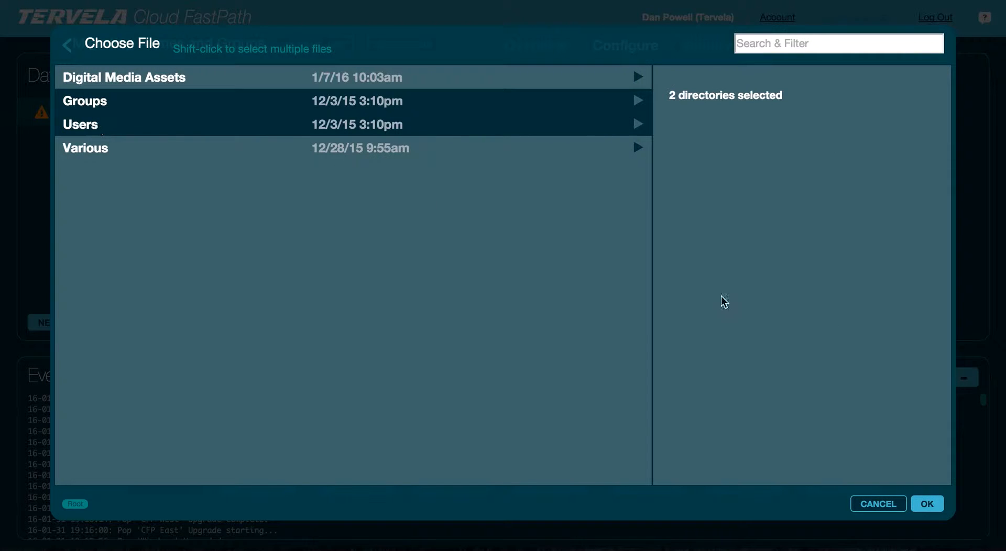
left_click(927, 504)
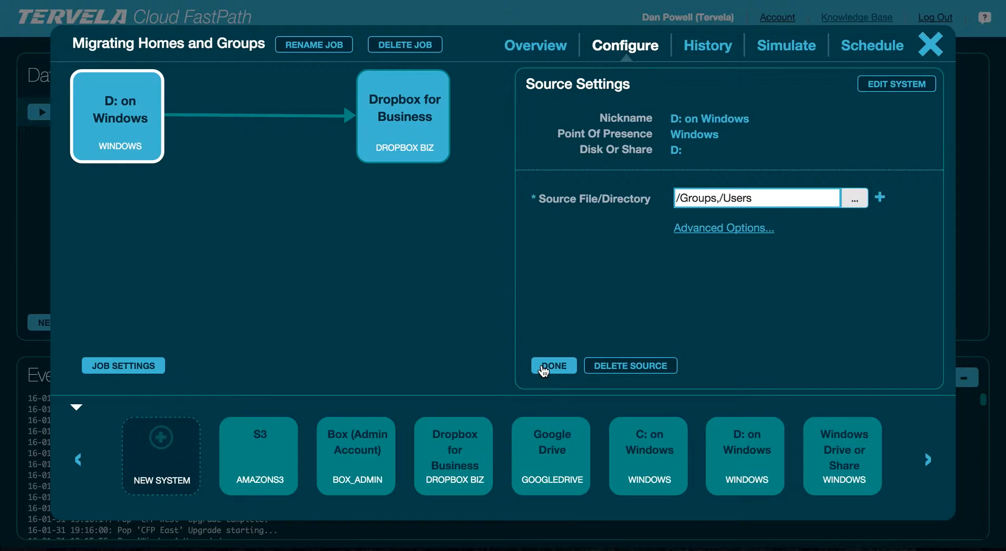
left_click(543, 367)
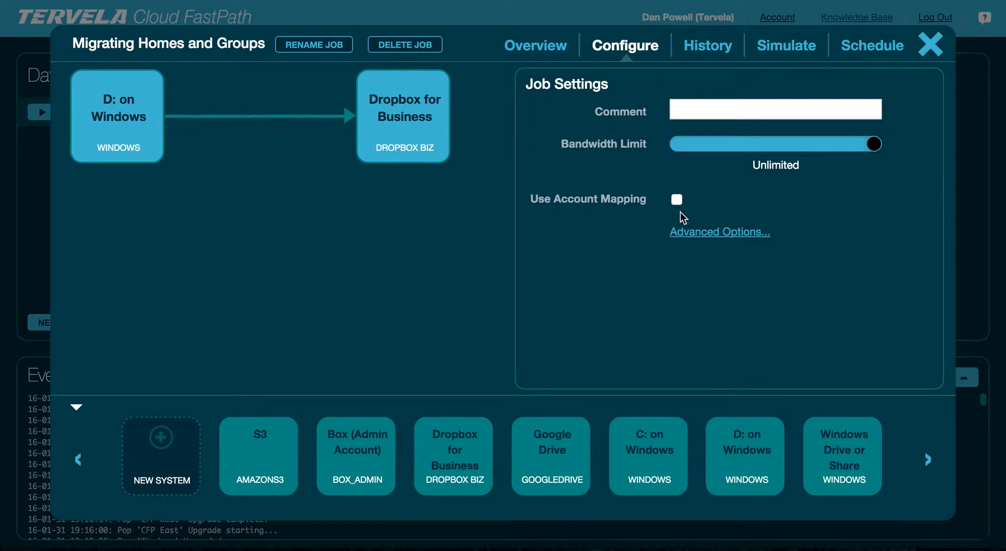
Enable account mapping in the job settings and generate the account map with a dry run.
left_click(678, 200)
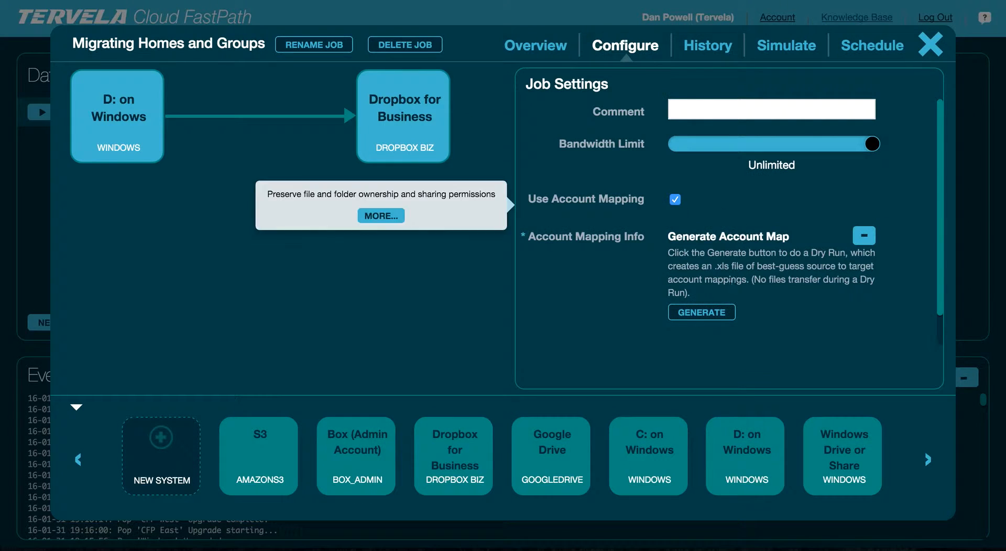
left_click(712, 314)
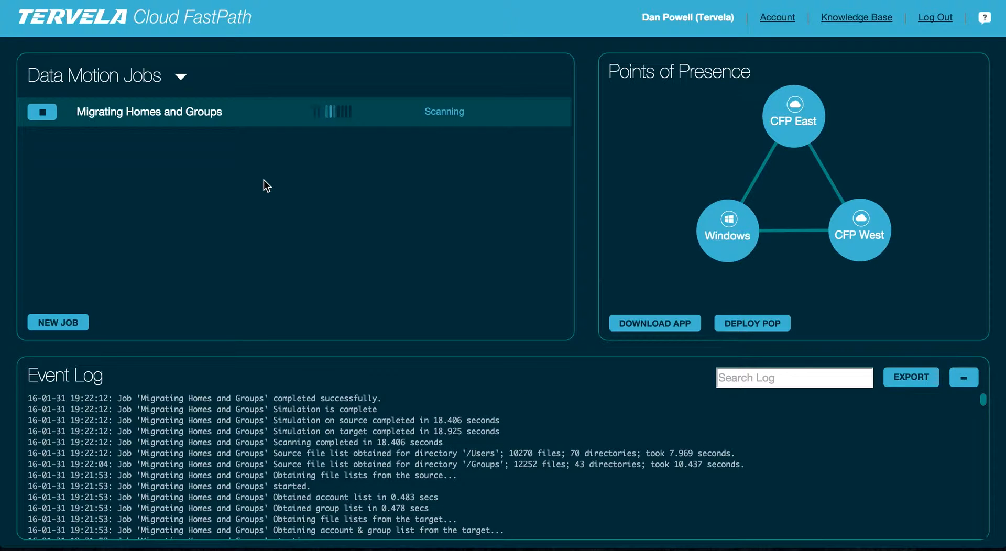
Download the generated account map from the Migrating Homes and Groups job's configuration and open the .xlsx file in Excel.
left_click(186, 115)
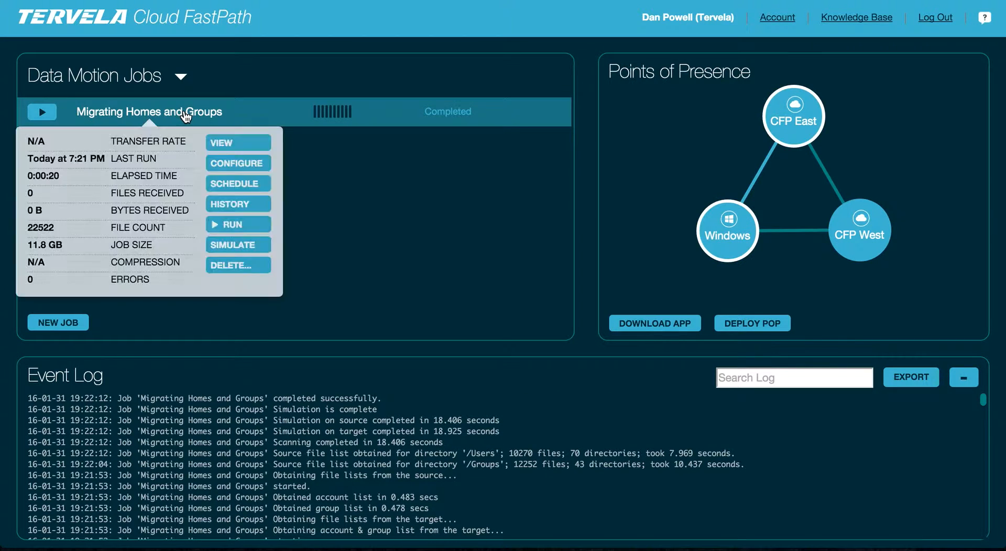
left_click(234, 164)
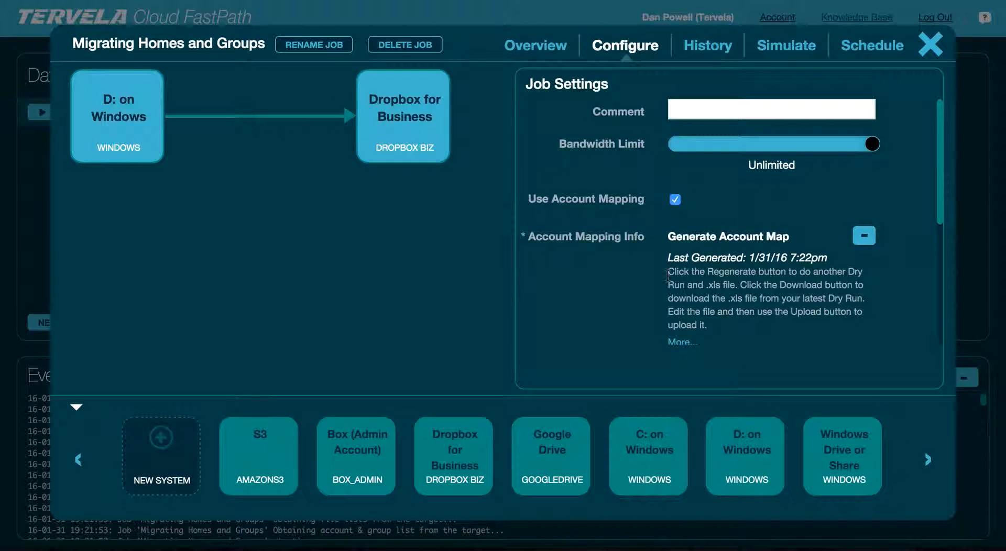
scroll(723, 291, "down", 3)
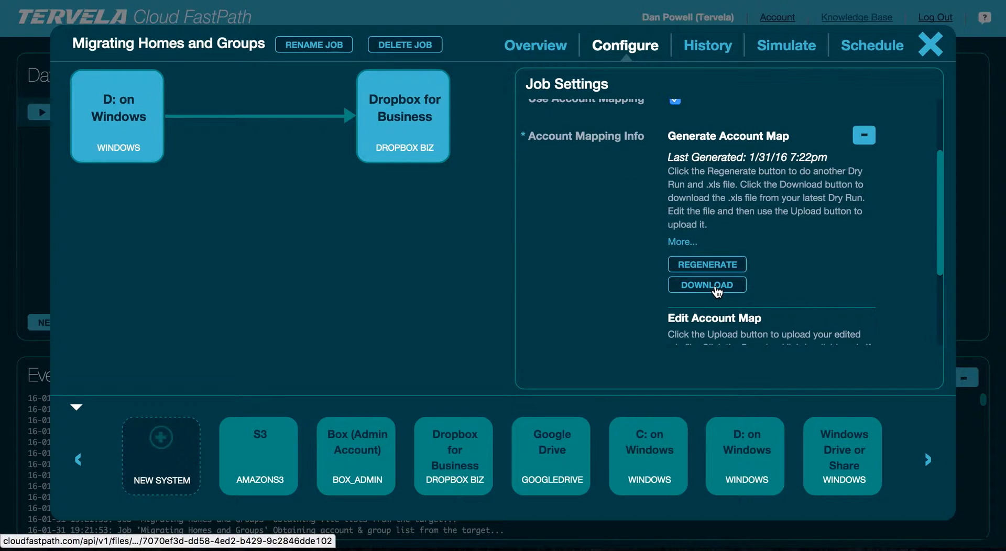
left_click(716, 289)
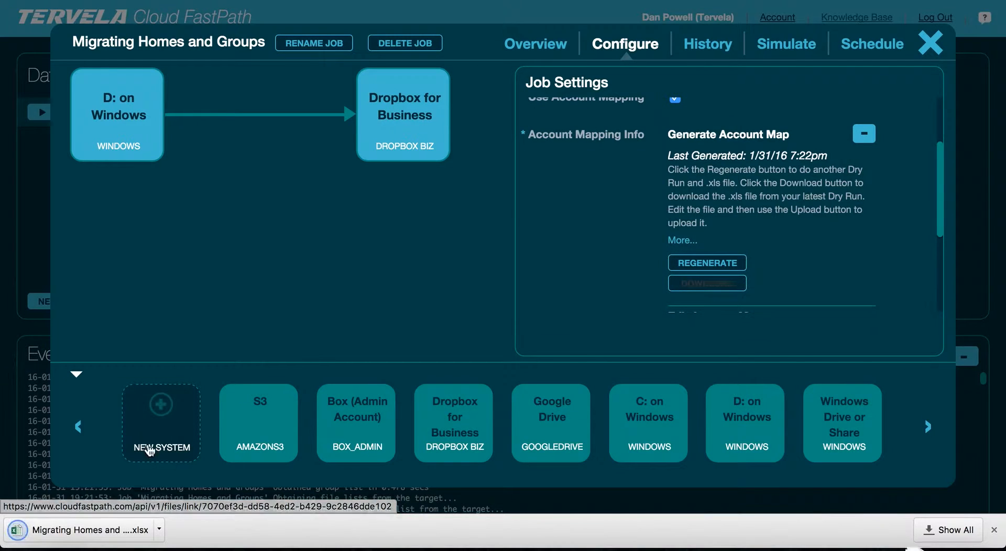
left_click(80, 531)
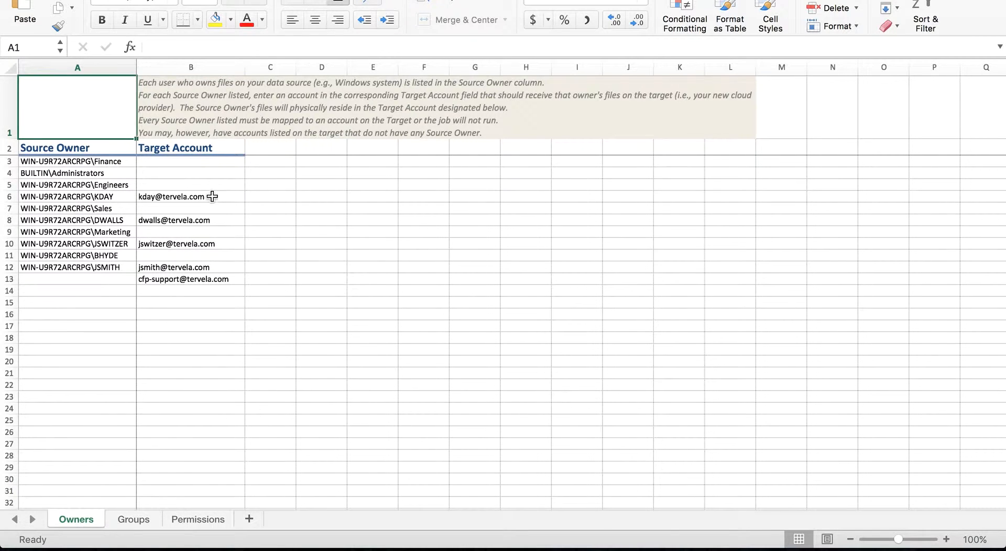
Copy the target account in B6 of the Owners sheet to the Finance, Administrators and Engineers rows (B3:B5).
left_click(120, 197)
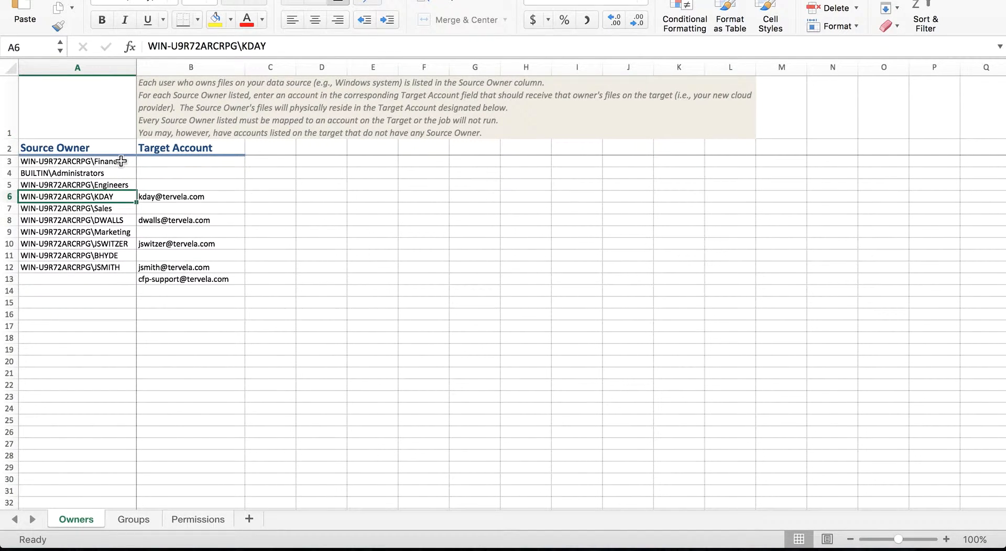
left_click(162, 199)
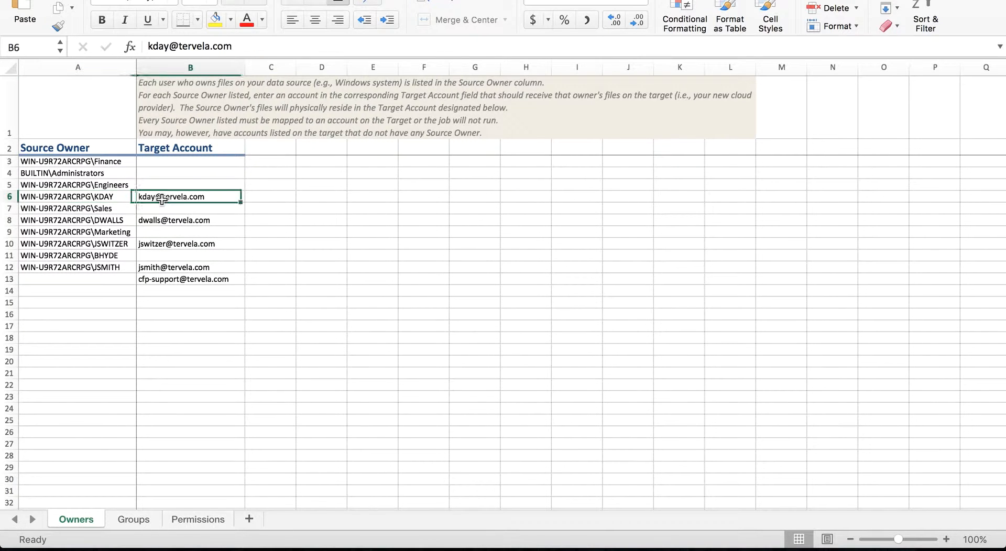
key("super+c")
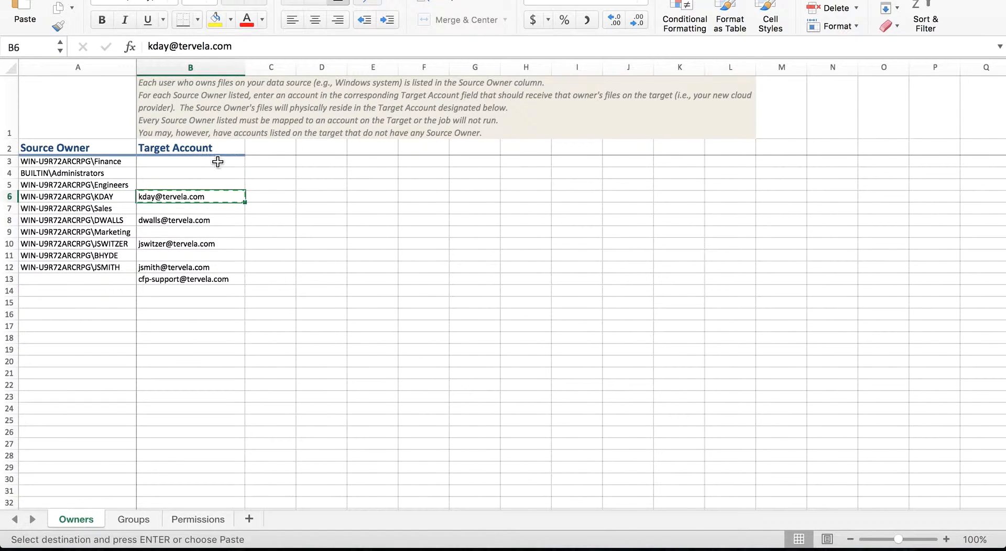
left_click(217, 161)
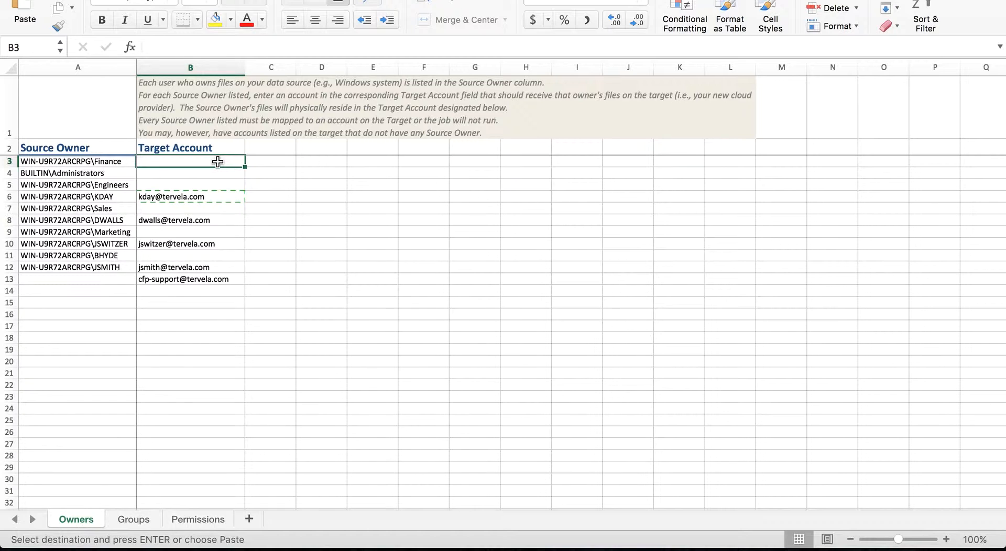
key("super+v")
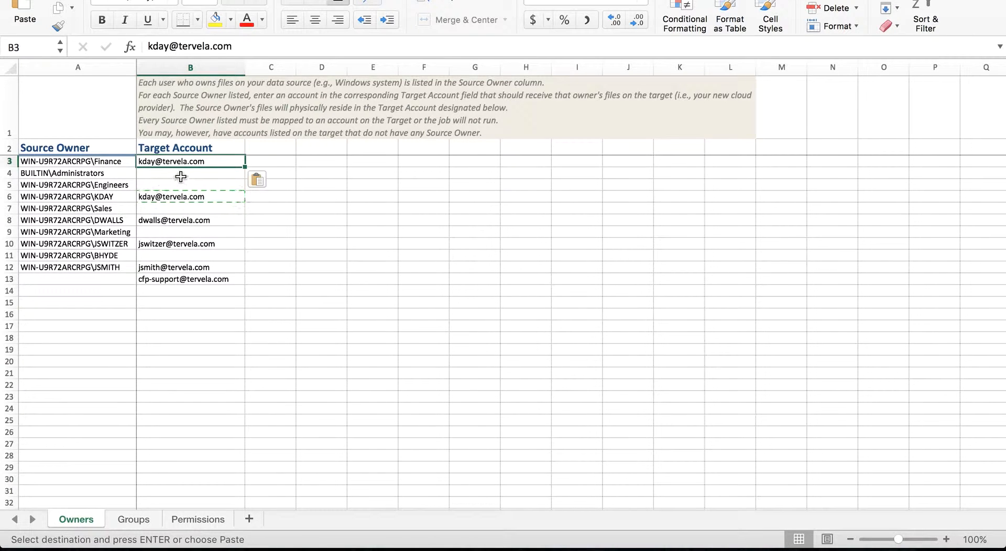
left_click(181, 177)
left_click(180, 183, "shift")
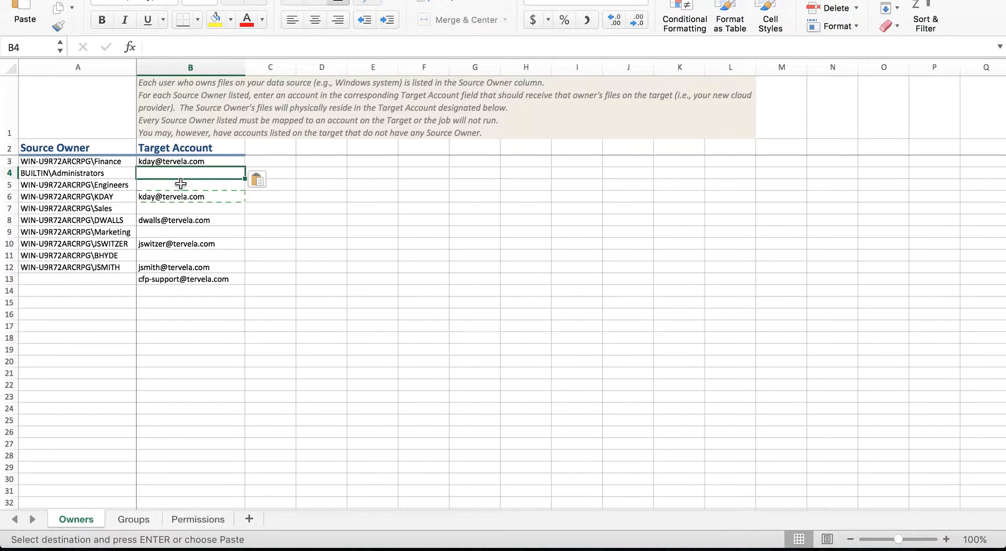
key("super+v")
Paste the copied target account into the remaining blank Target Account cells B7, B9 and B11.
left_click(157, 210)
key("super+v")
left_click(158, 233)
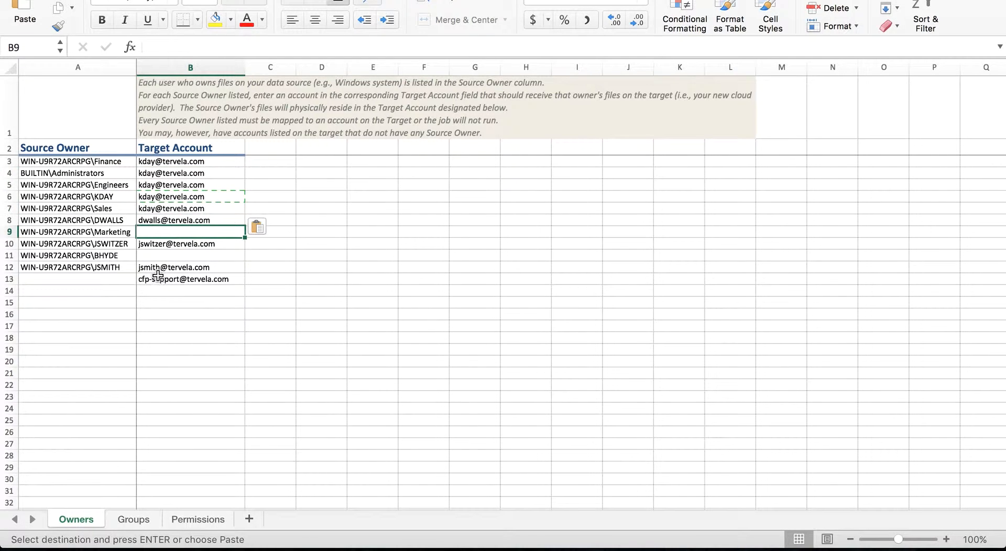
key("super+v")
left_click(158, 256)
key("super+v")
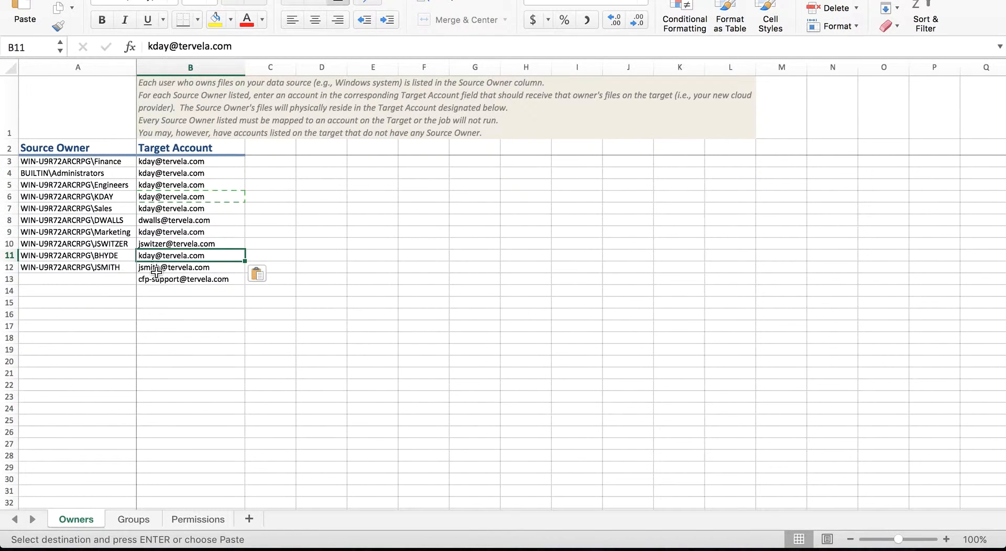
On the Groups sheet, copy the Engineering target group from B12 to the Engineers row (B4).
left_click(132, 518)
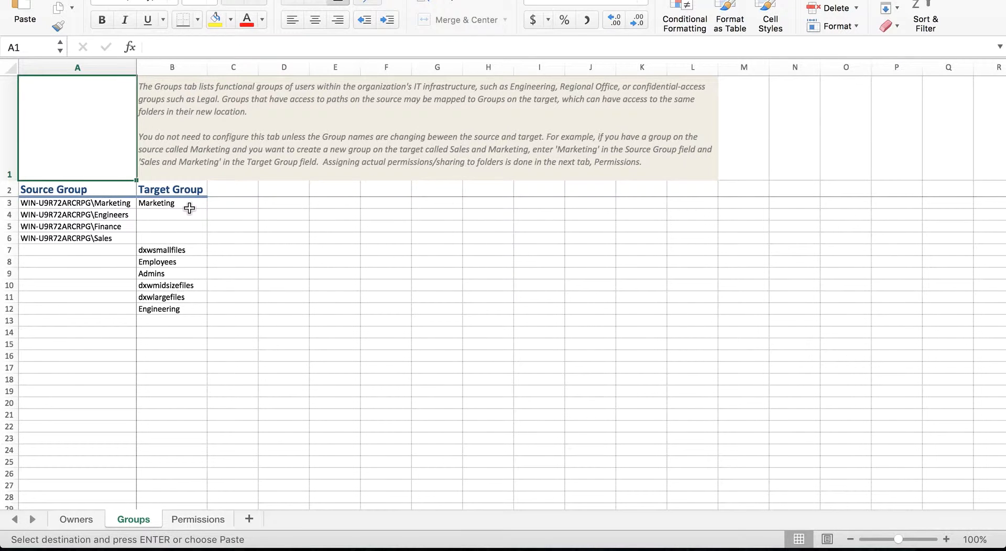
left_click(167, 309)
left_click(170, 215)
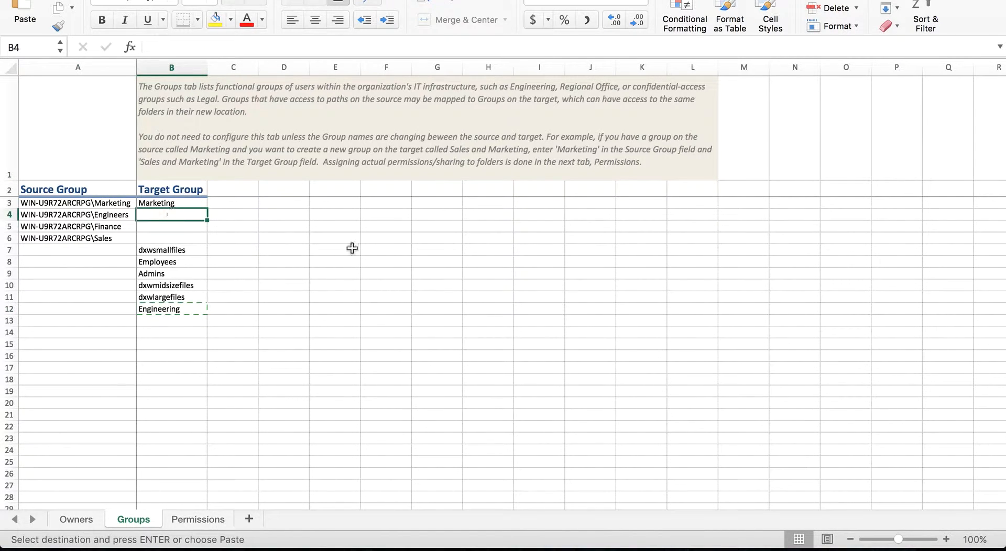
key("super+v")
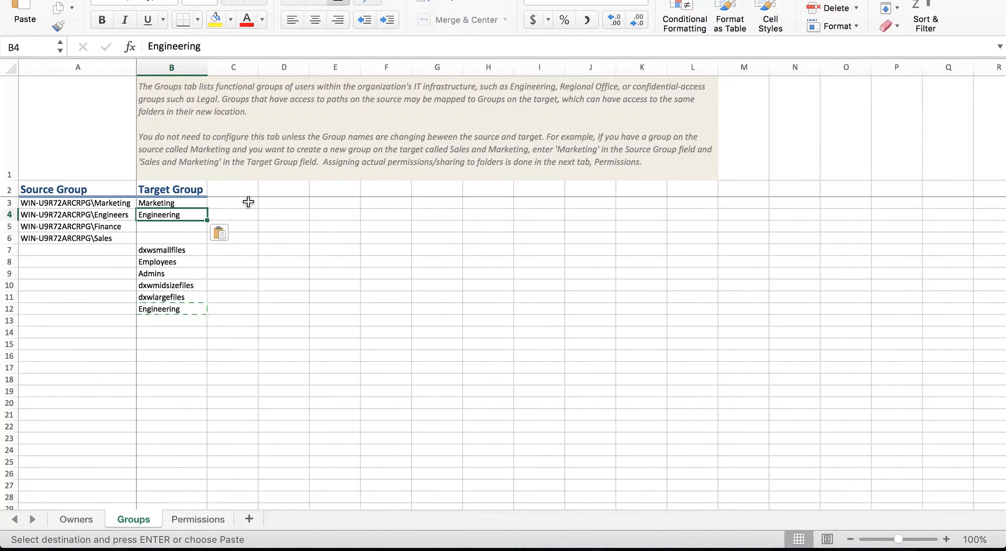
Copy the Admins target group from B9 to the Finance and Sales rows (B5:B6).
left_click(184, 273)
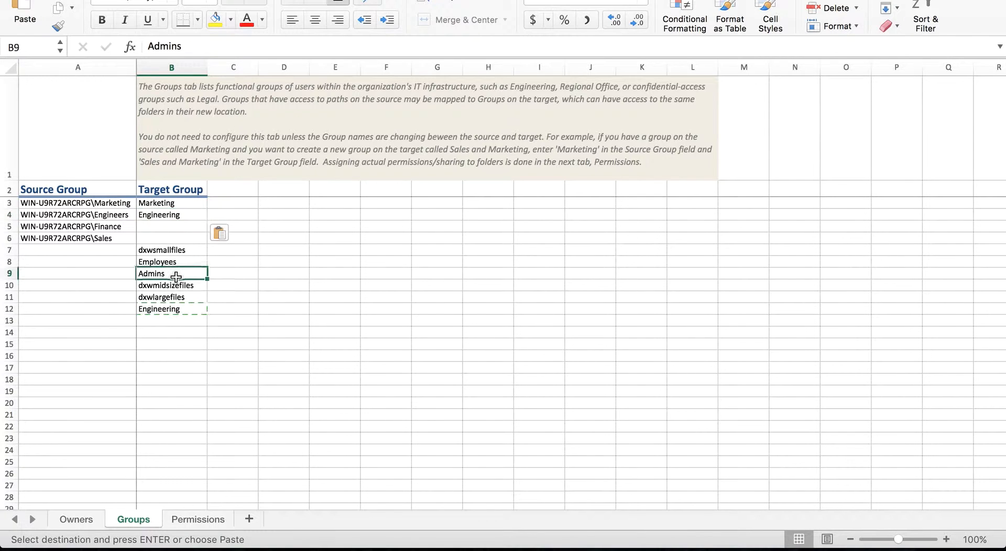
key("super+c")
left_click(179, 226)
key("shift+Down")
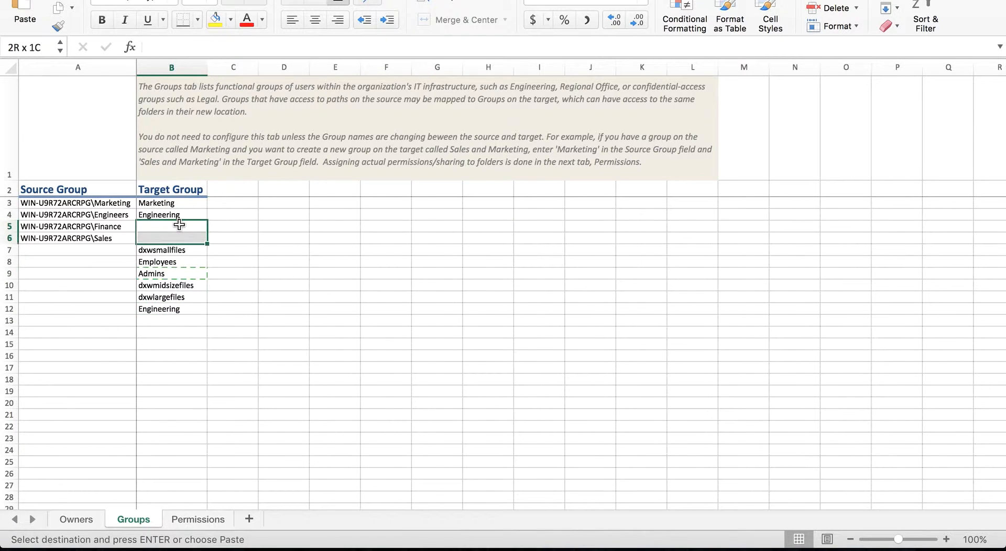
key("super+v")
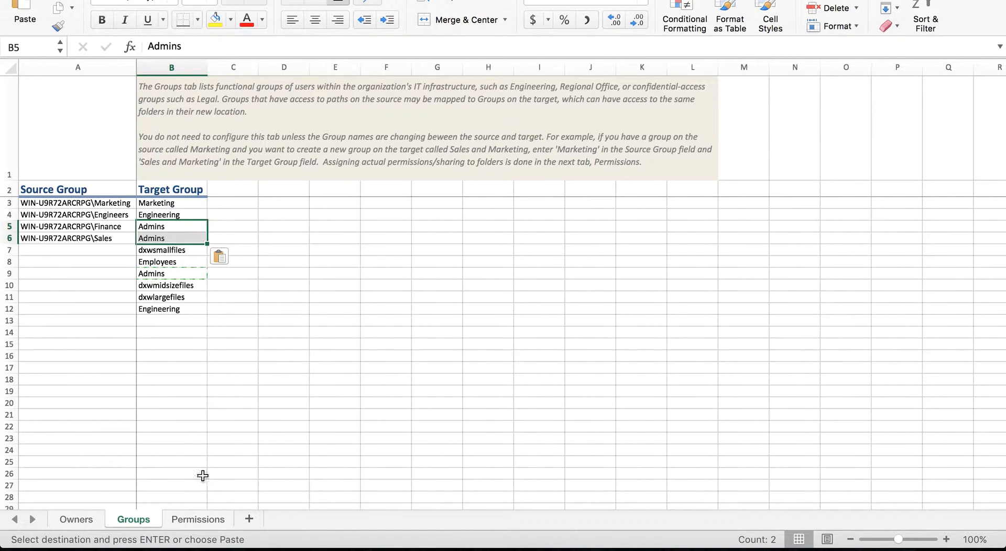
Auto-fit all columns of the Permissions sheet and check the write group assigned to the /Groups/Engineering path.
left_click(196, 518)
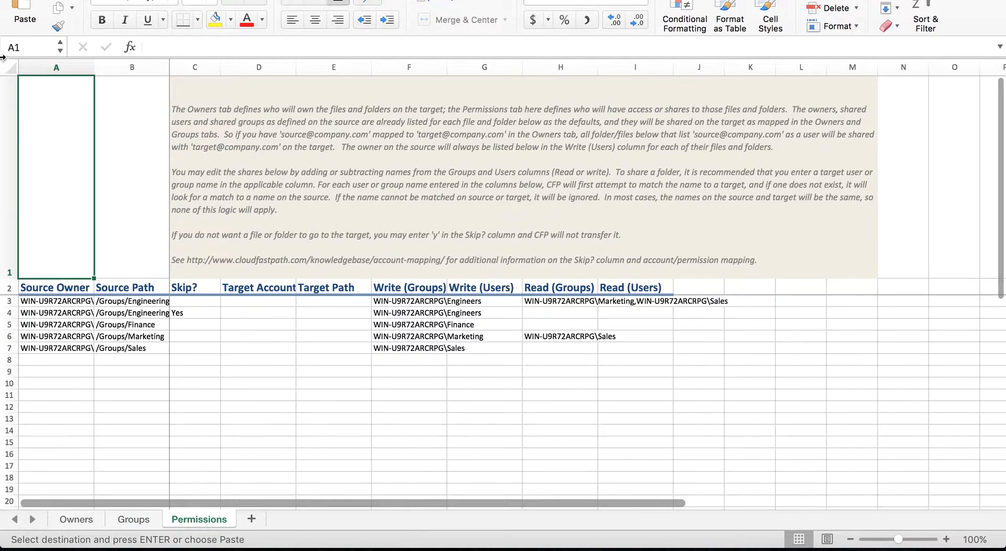
left_click(21, 69)
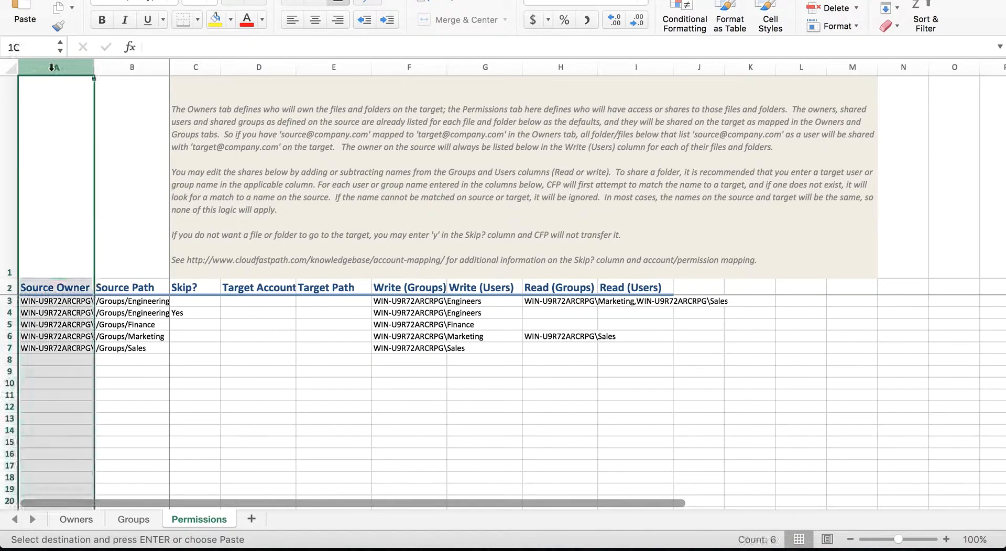
left_click(10, 68)
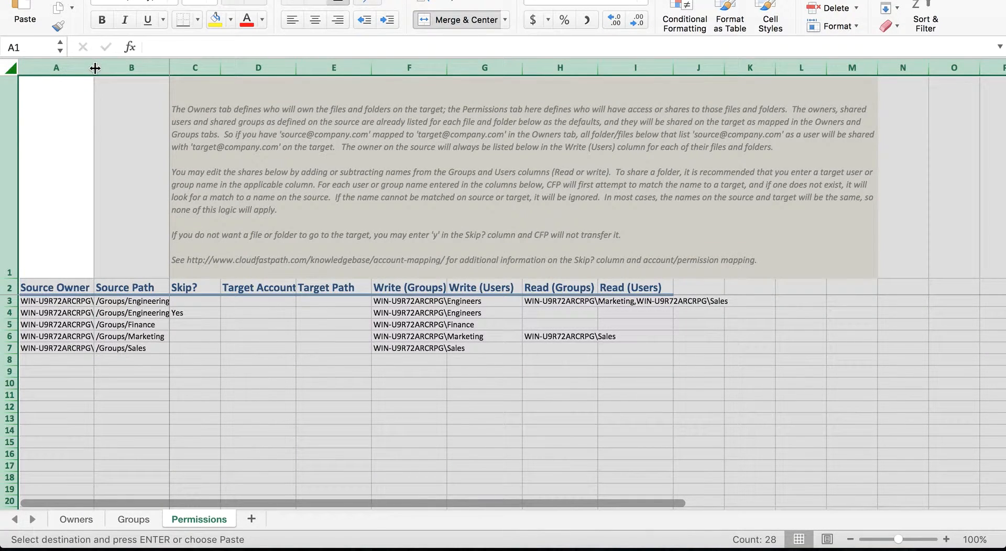
double_click(93, 68)
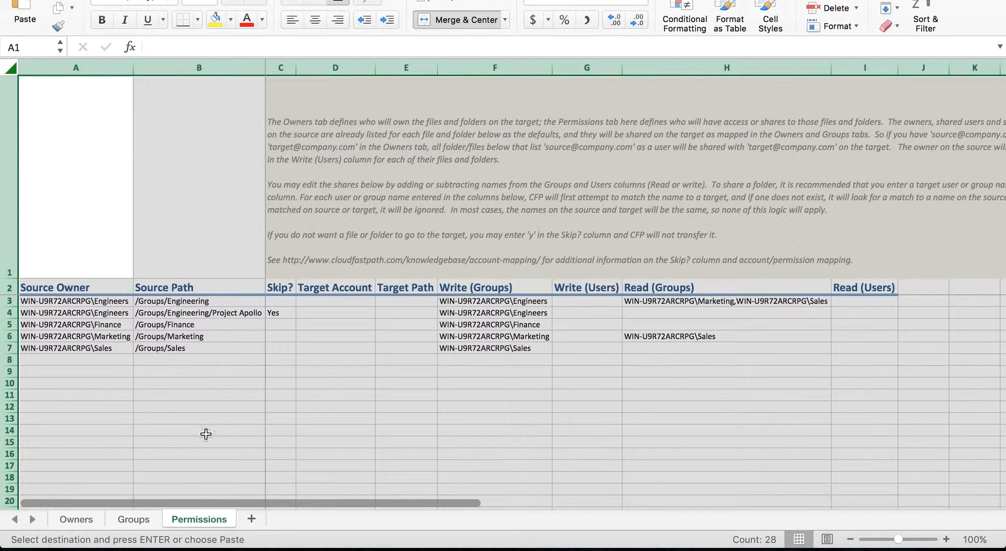
left_click(145, 440)
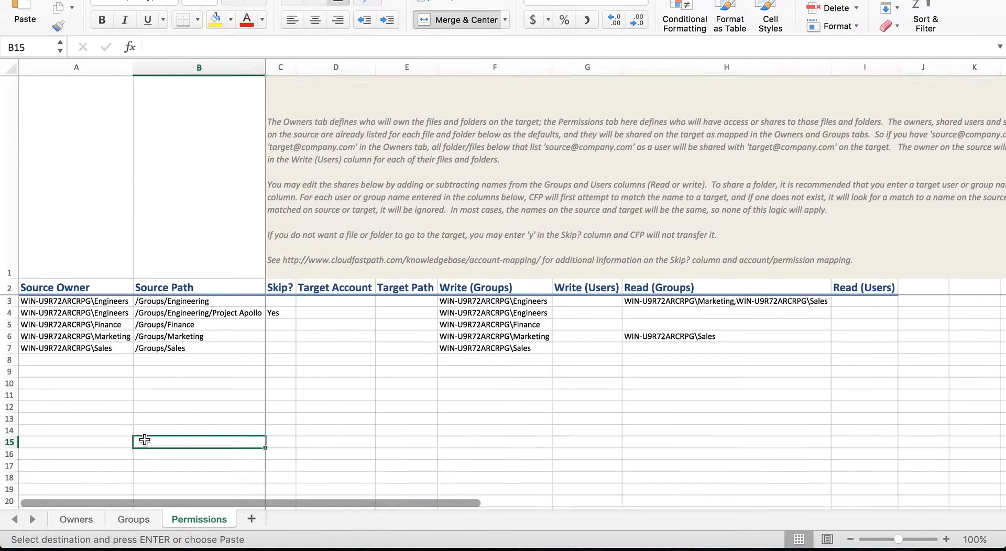
left_click(195, 301)
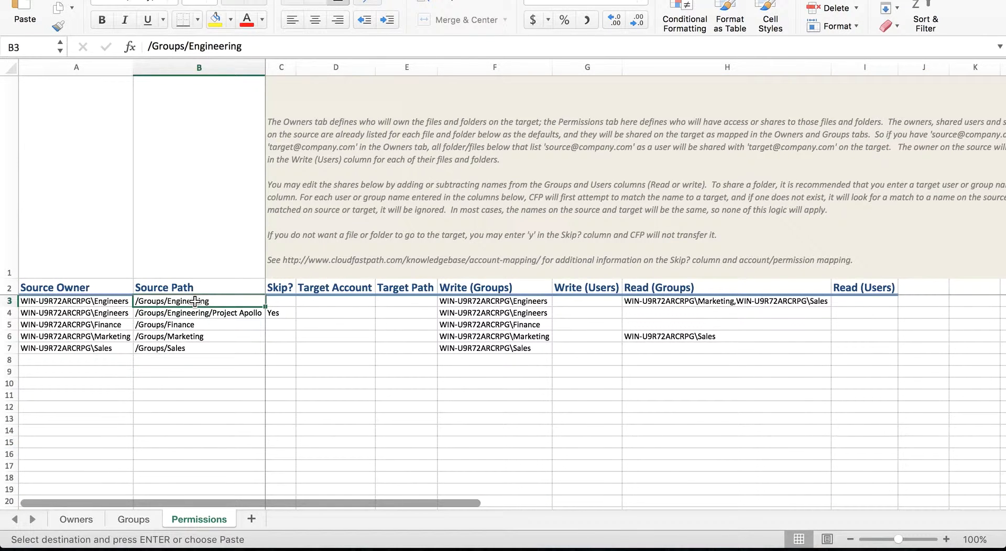
left_click(475, 301)
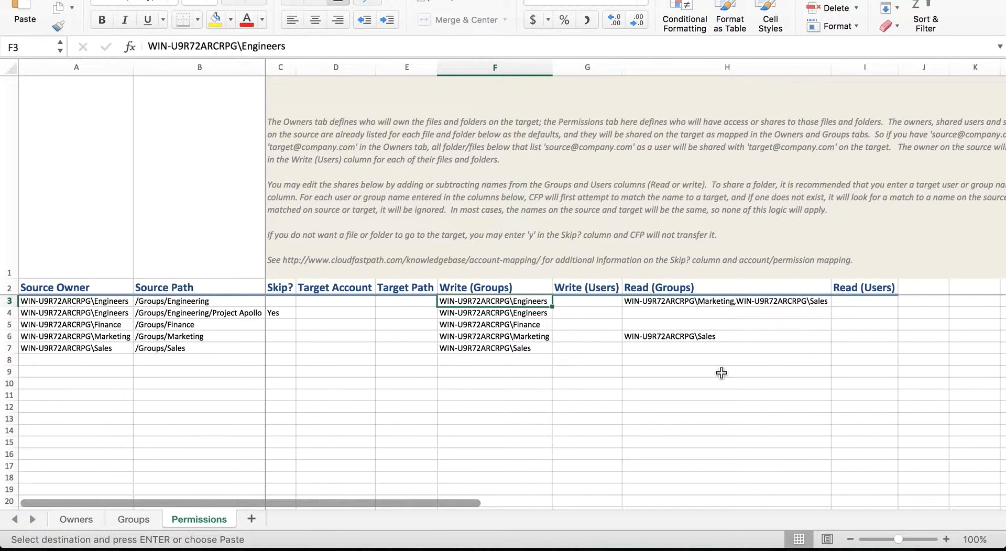
key("Escape")
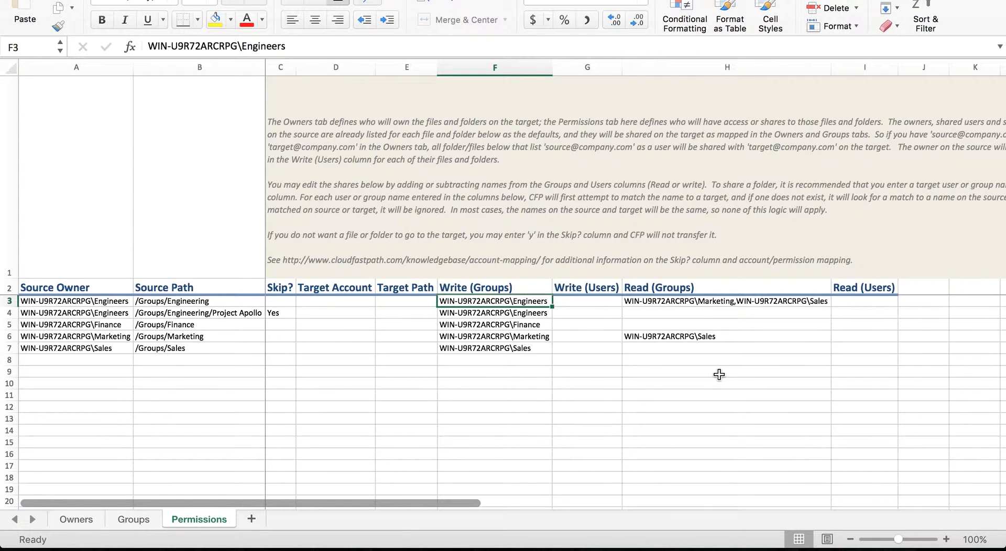
Switch to Cloud FastPath and upload the Migrating Homes and Groups .xlsx file from Downloads as the edited account map.
key("super+Tab")
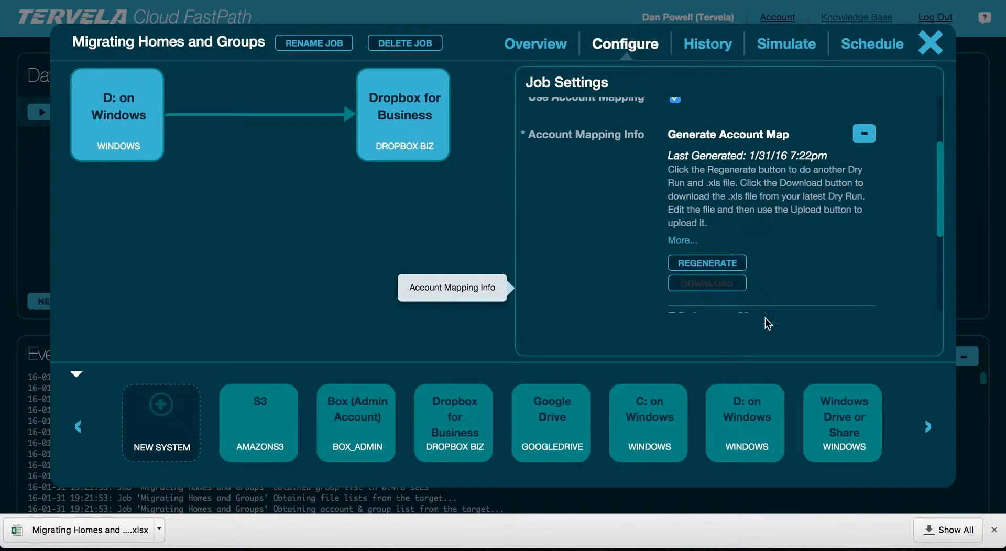
scroll(748, 283, "down", 5)
left_click(728, 270)
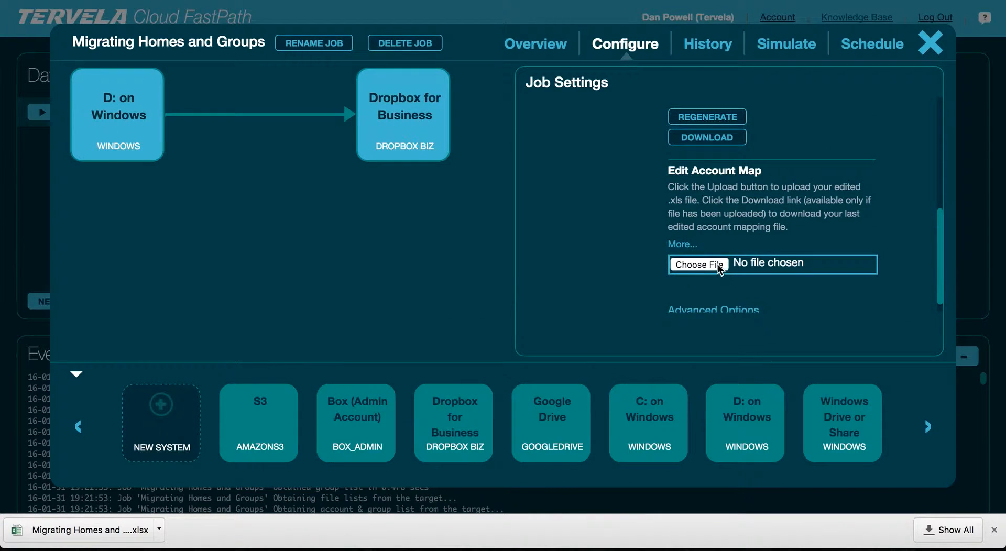
left_click(717, 266)
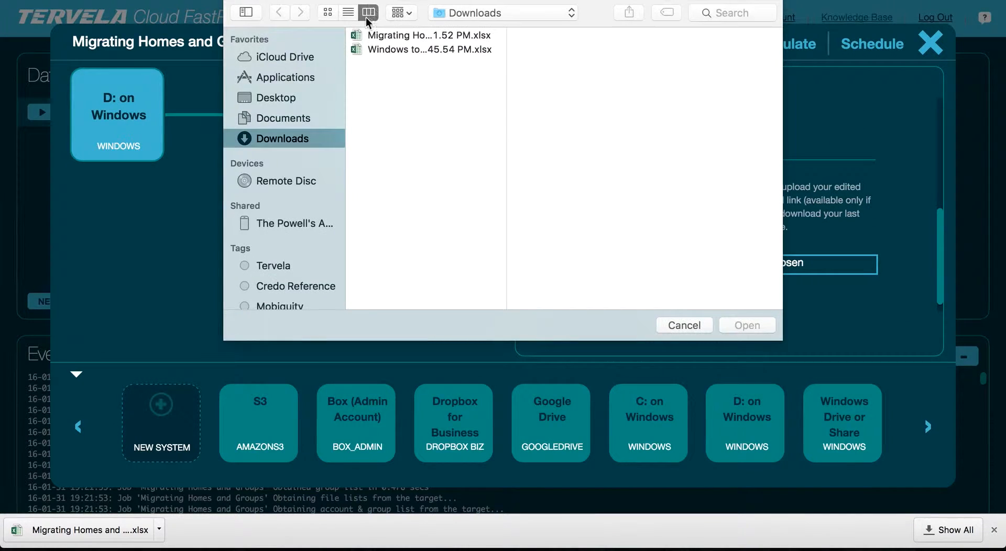
double_click(388, 36)
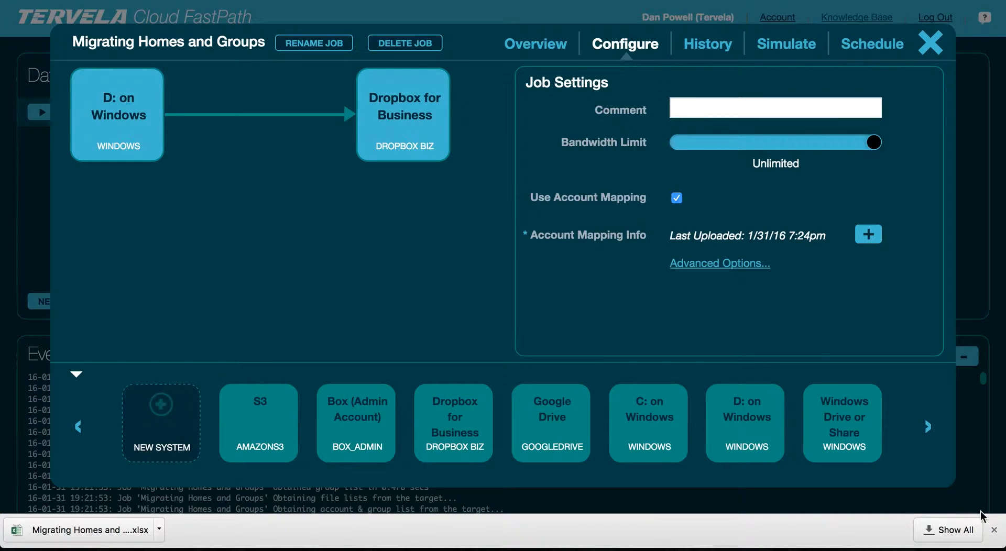
left_click(993, 531)
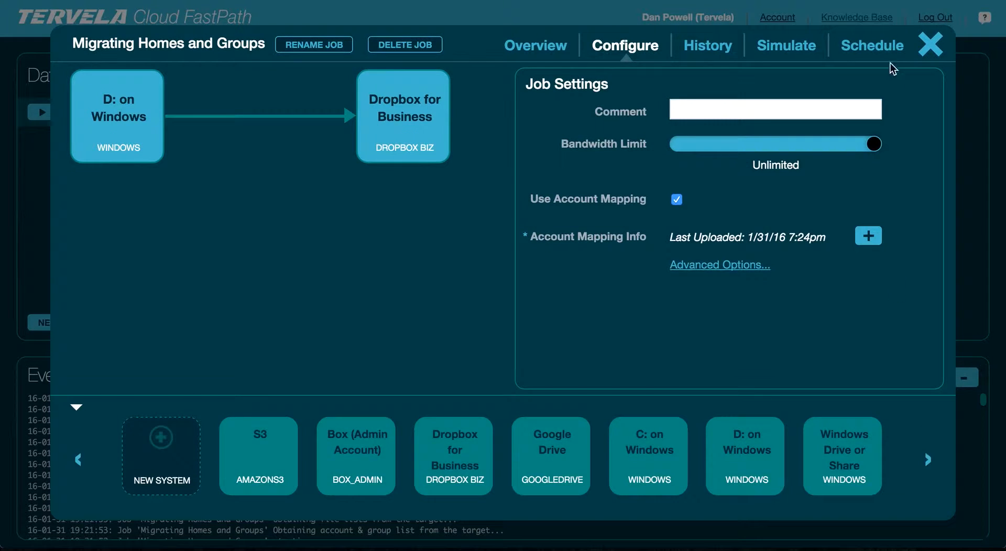
Review the job's date-and-time and job-triggered scheduling options, leave it on No Schedule, and return to the dashboard.
left_click(886, 55)
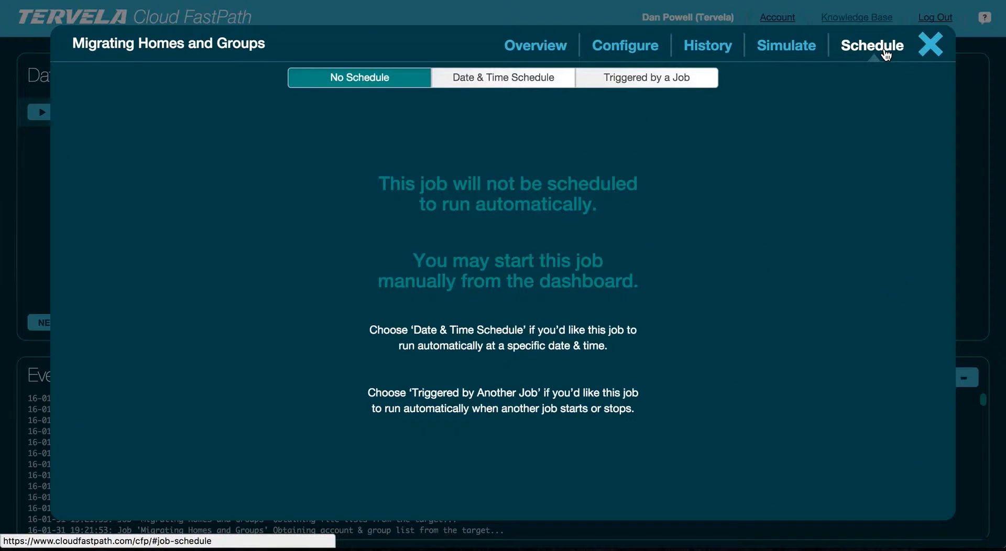
left_click(521, 78)
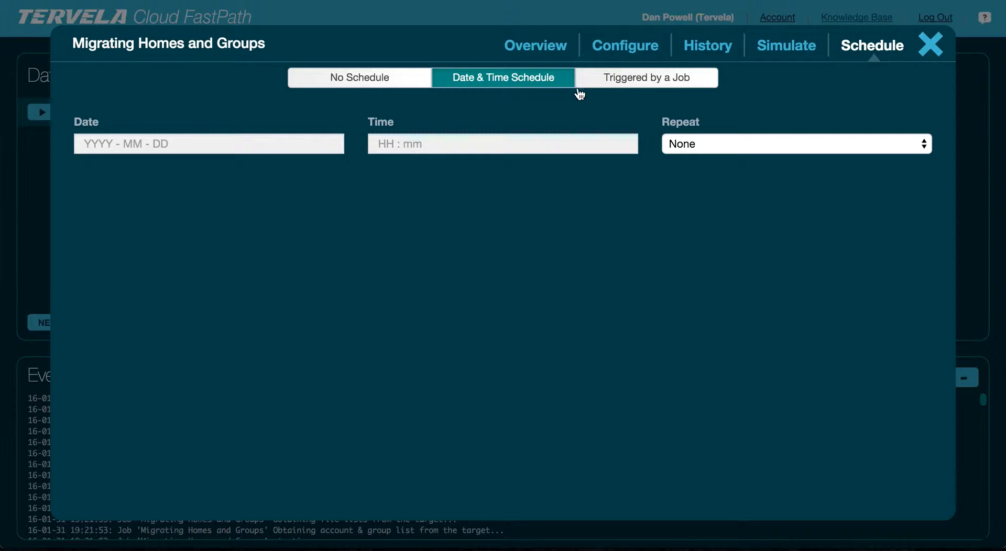
left_click(620, 86)
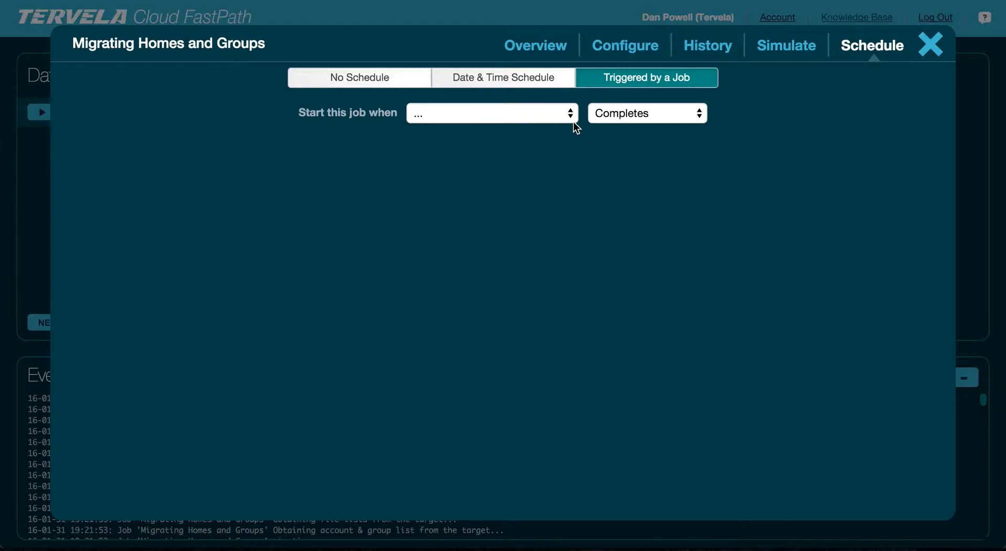
left_click(369, 80)
left_click(926, 50)
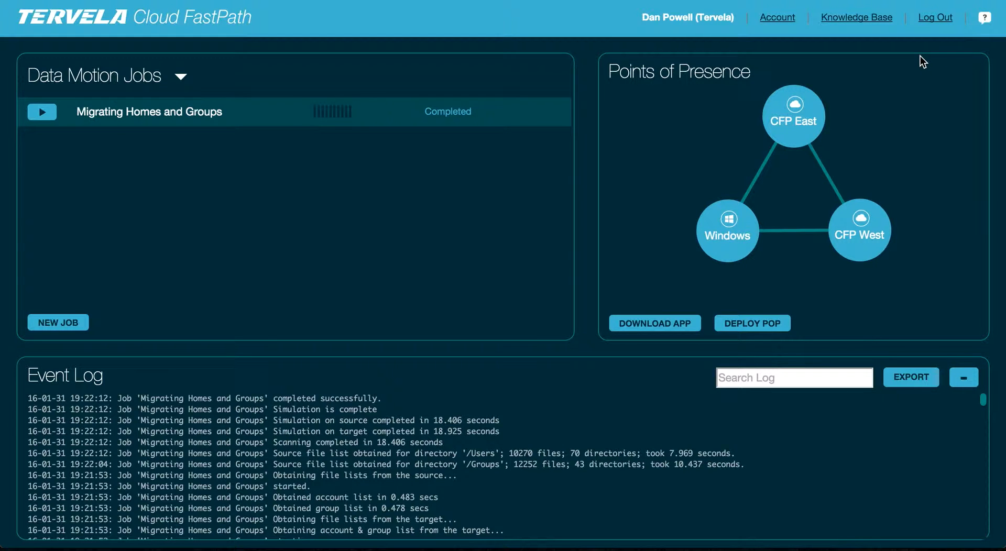
Run the Migrating Homes and Groups job and open its transfer progress summary.
left_click(36, 113)
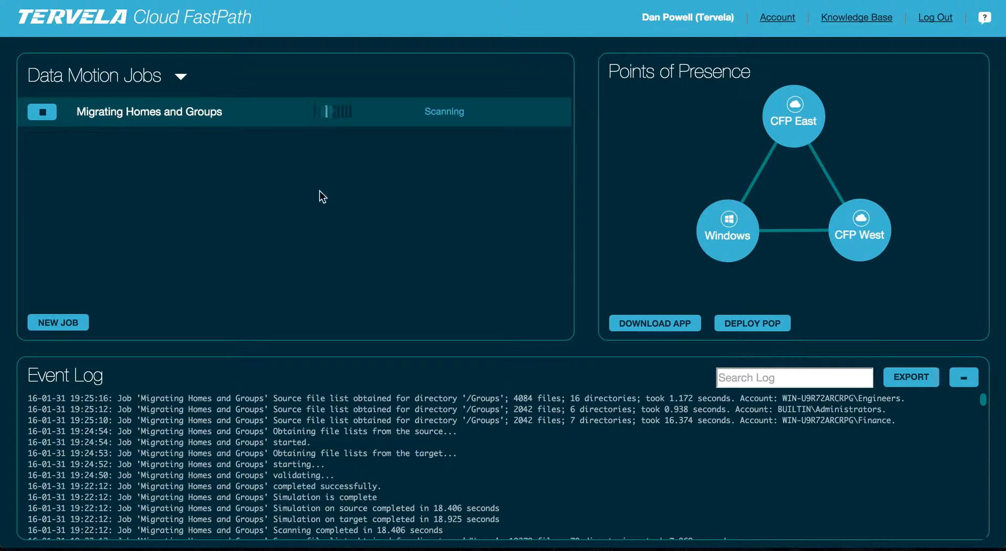
left_click(178, 121)
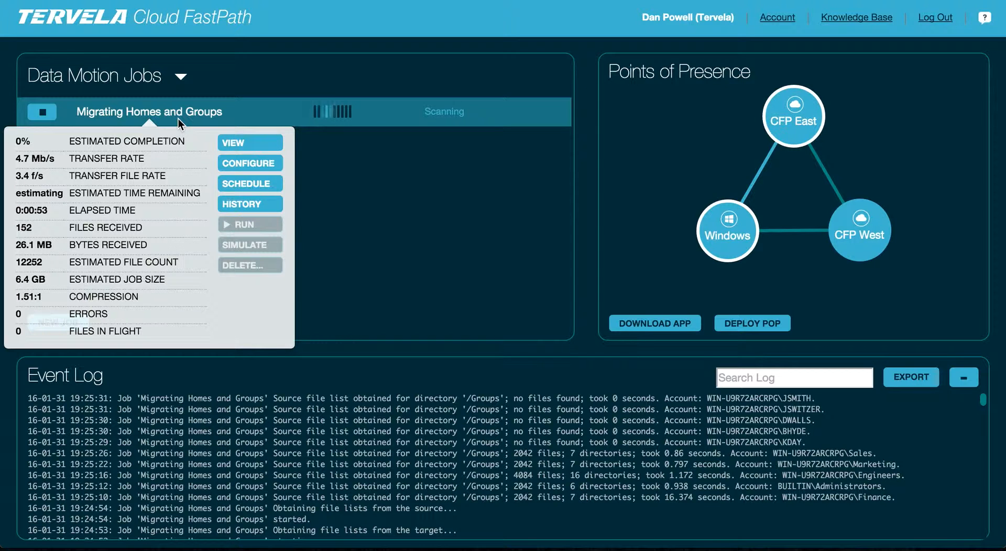
Examine the running job's history, its list of transferred files and the details of one /Groups/Finance file, and return to the dashboard.
left_click(252, 207)
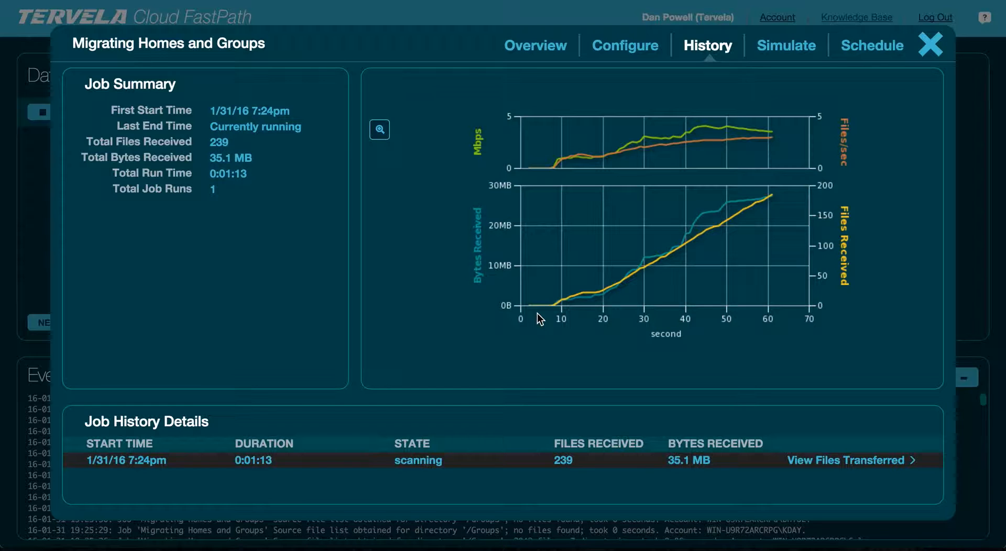
left_click(857, 463)
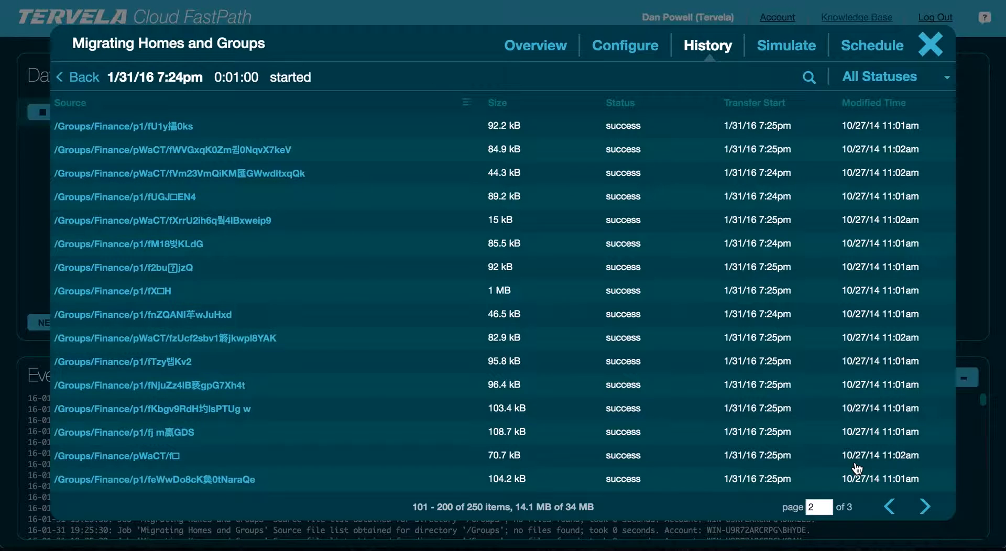
left_click(720, 230)
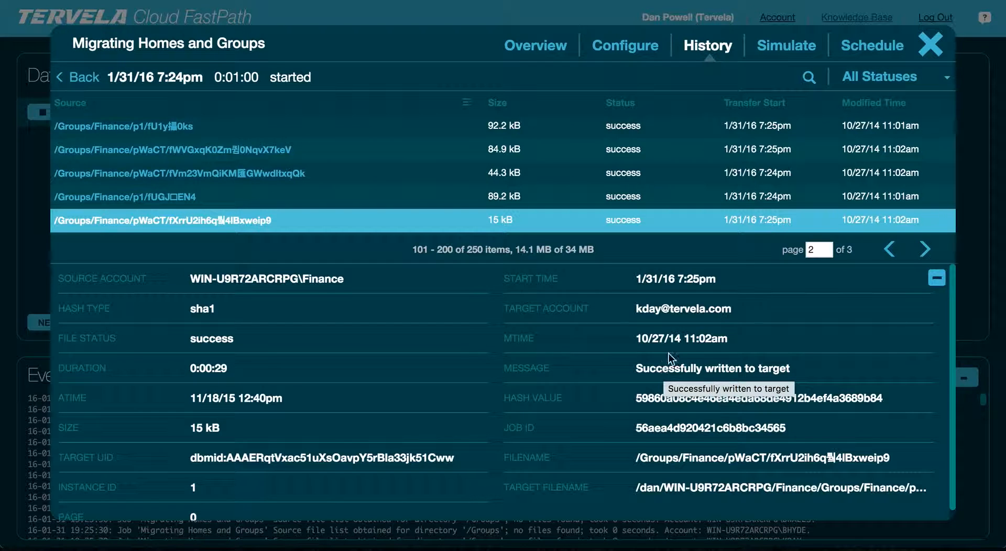
left_click(931, 53)
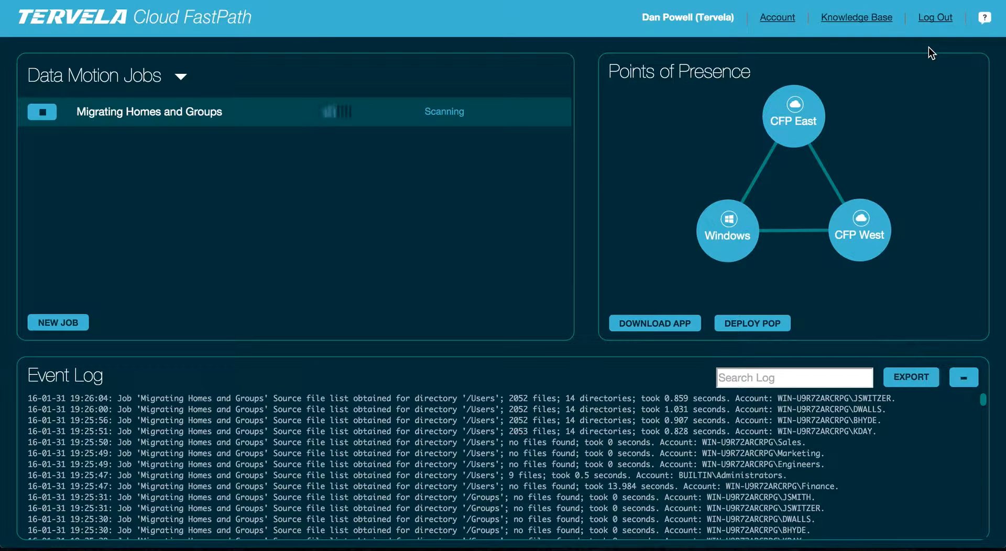